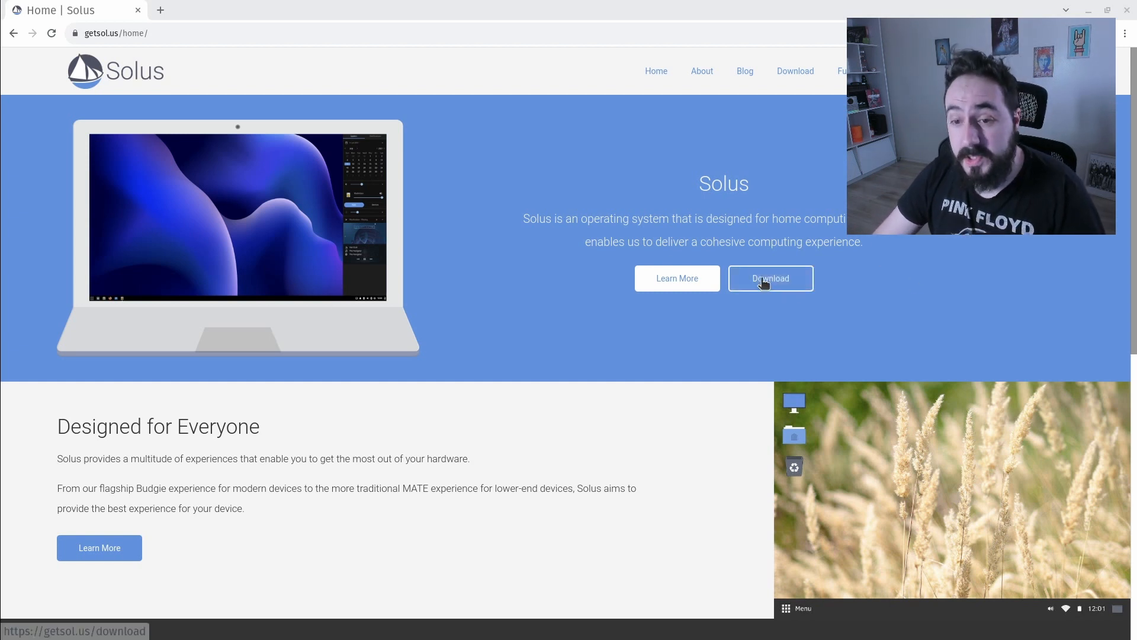
- Open the Solus download page and look through the available desktop editions
click(124, 34)
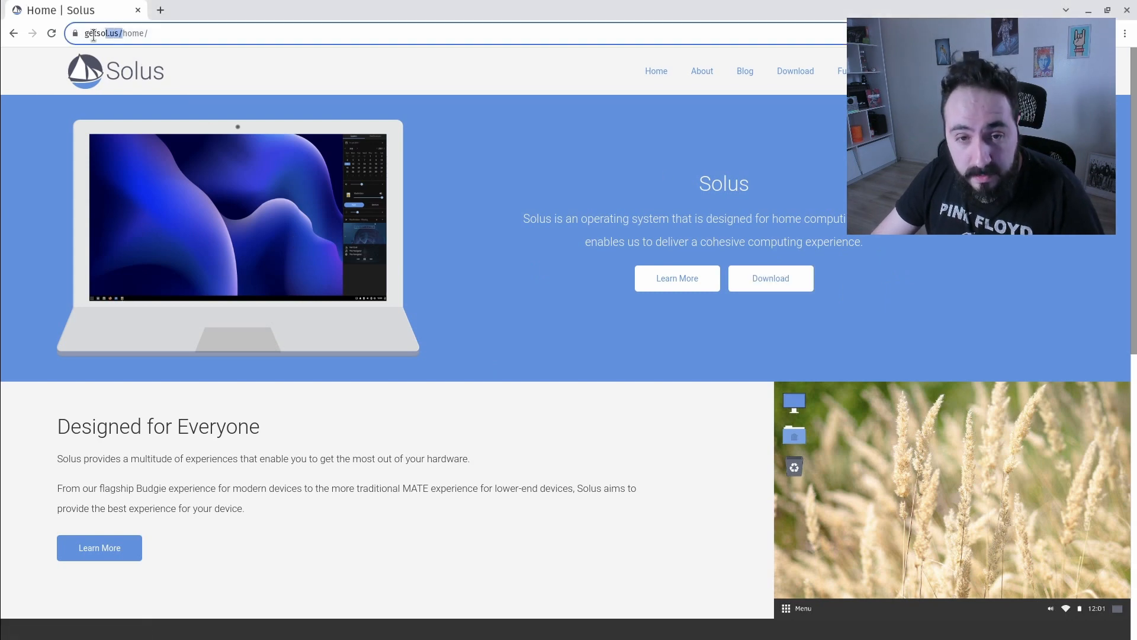
click(127, 34)
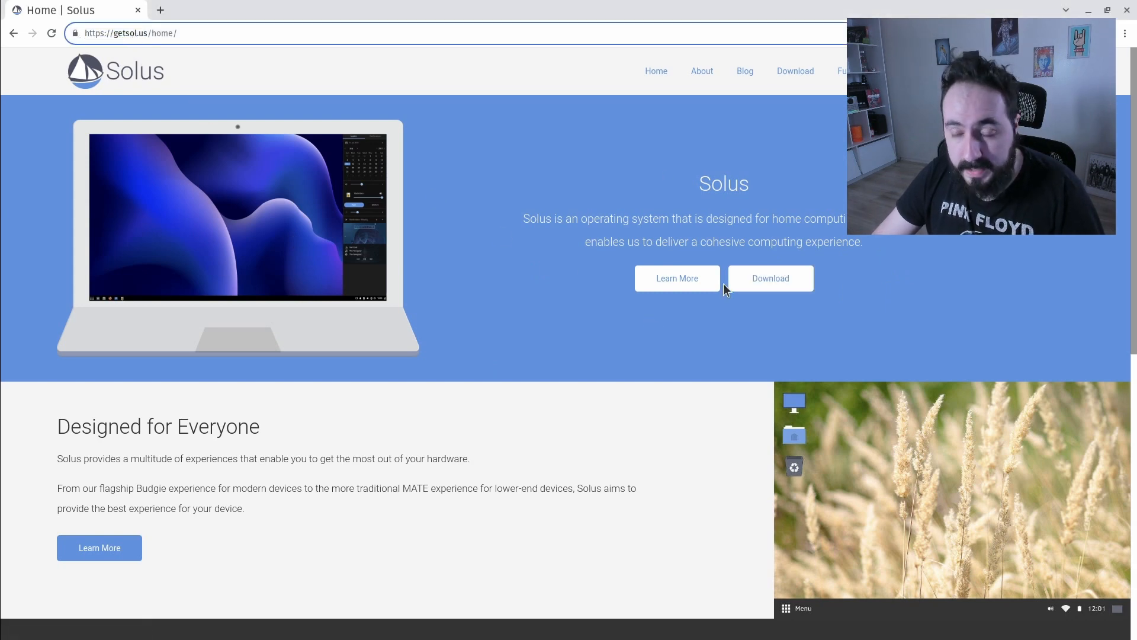
click(778, 285)
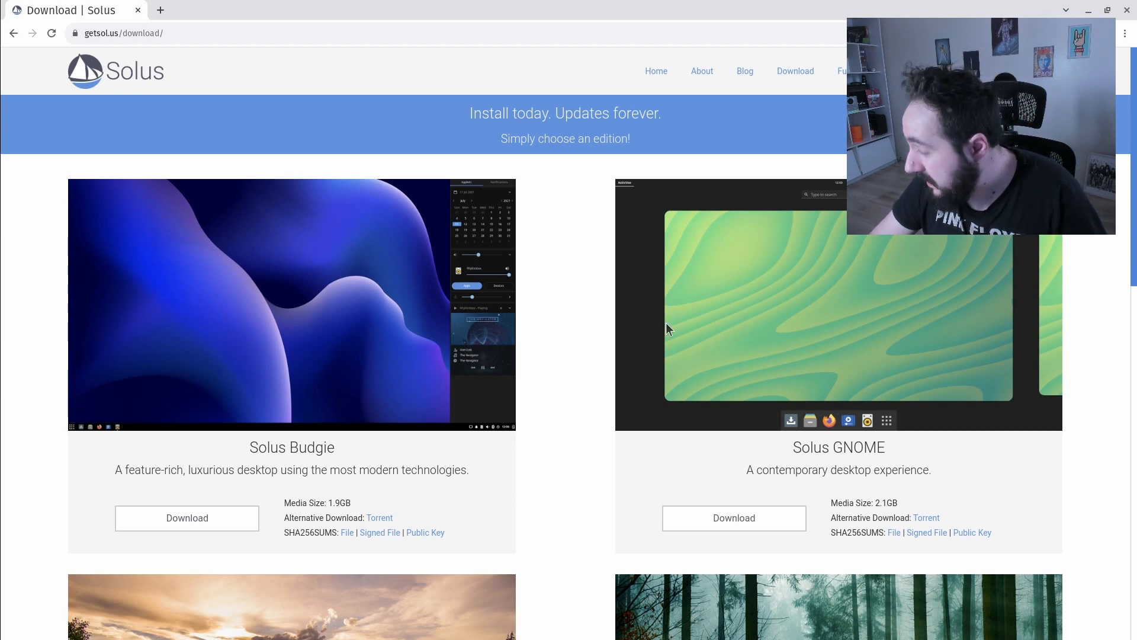
scroll(666, 325, down, 3)
scroll(627, 385, down, 2)
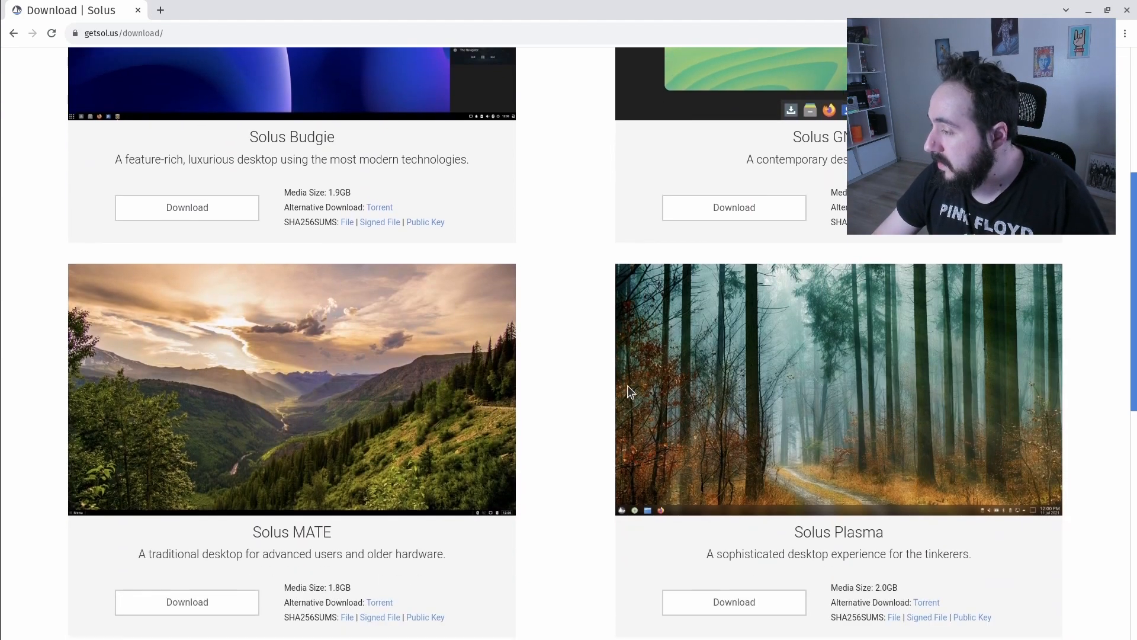
scroll(760, 382, down, 1)
scroll(761, 383, up, 5)
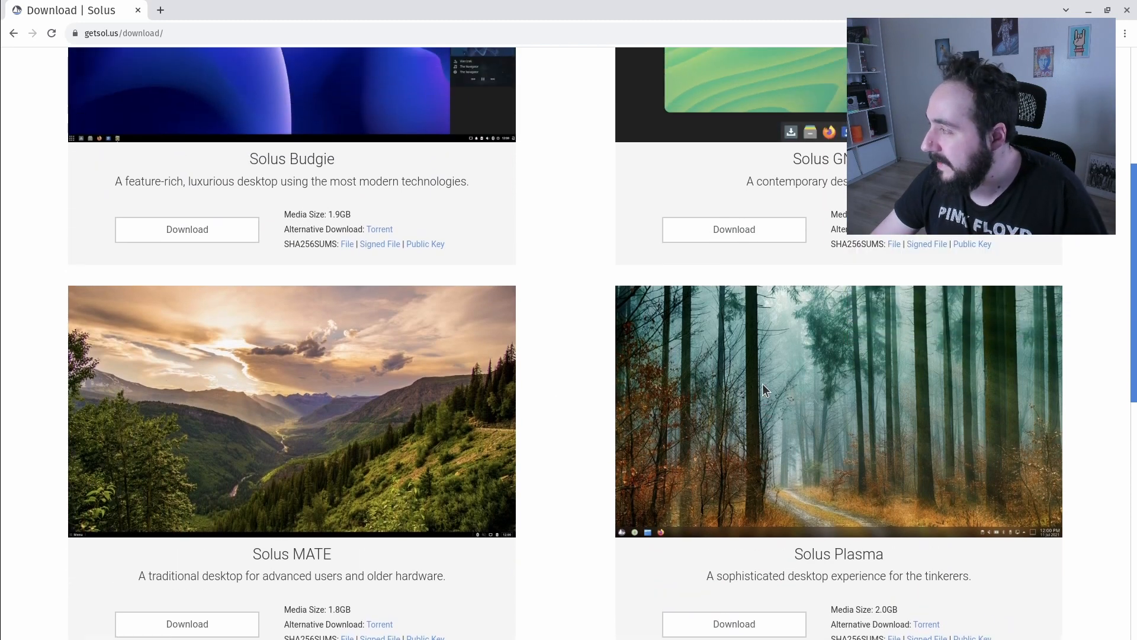
scroll(763, 385, up, 1)
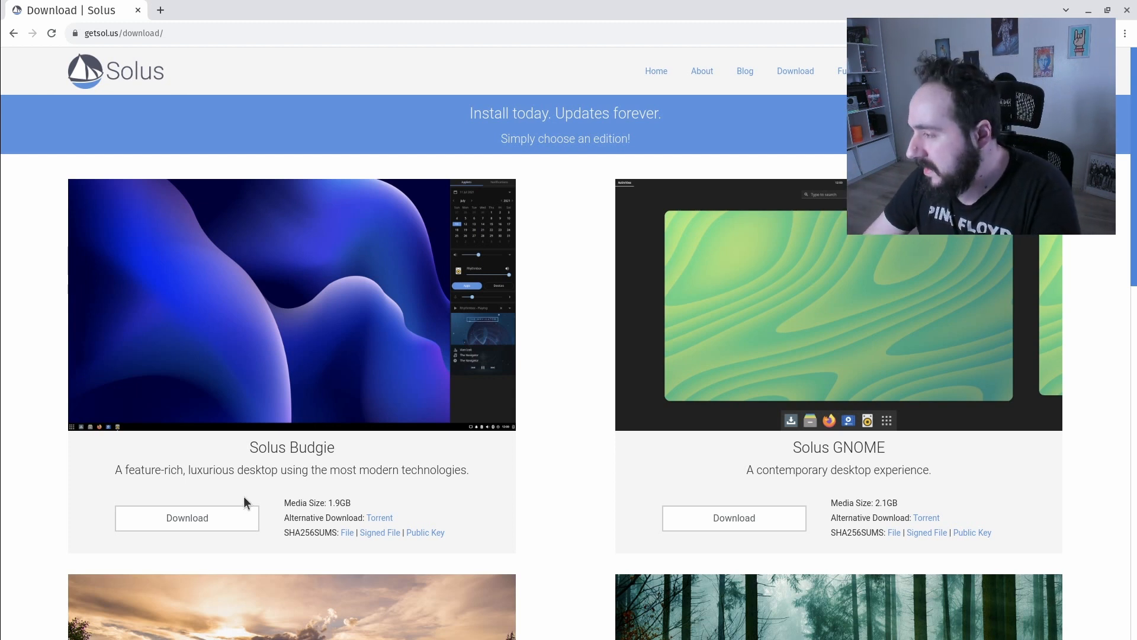
- Start downloading the Solus Budgie ISO and cancel the download
click(199, 520)
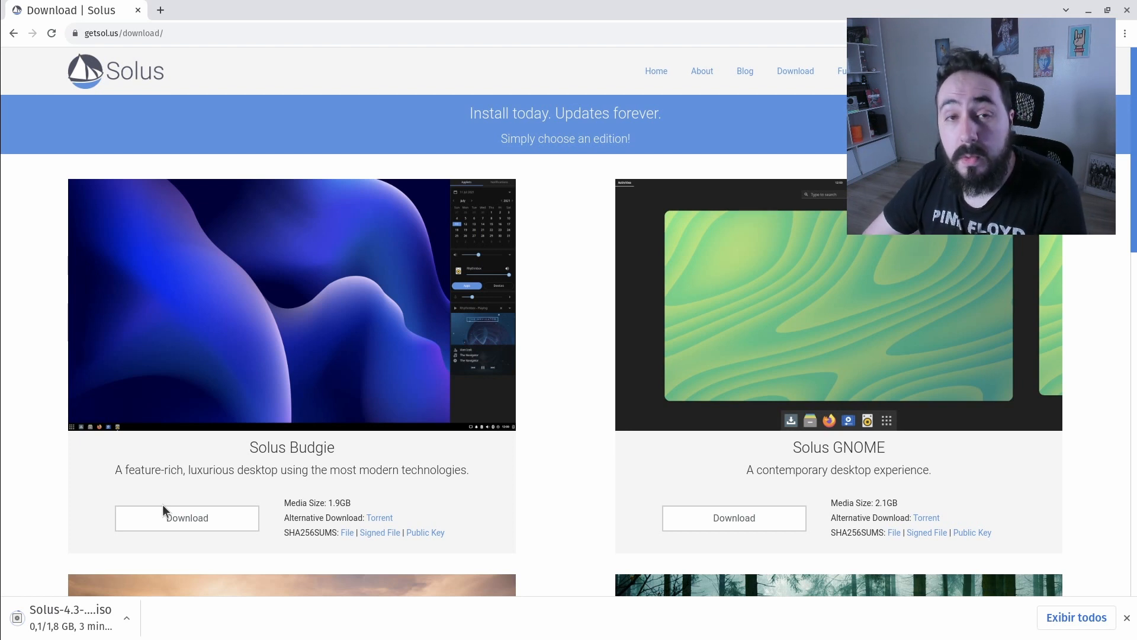
click(128, 618)
click(172, 595)
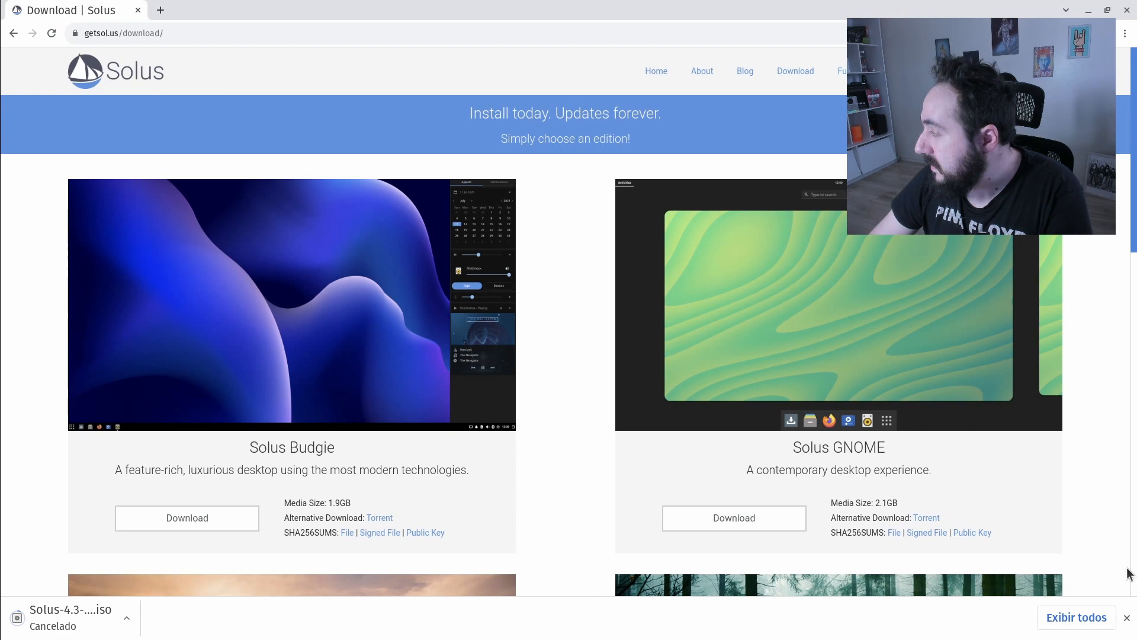
click(1127, 617)
- Switch to Boxes and set up a new virtual machine from Solus-4.3-Budgie.iso in the Downloads/ISOs folder
click(1089, 10)
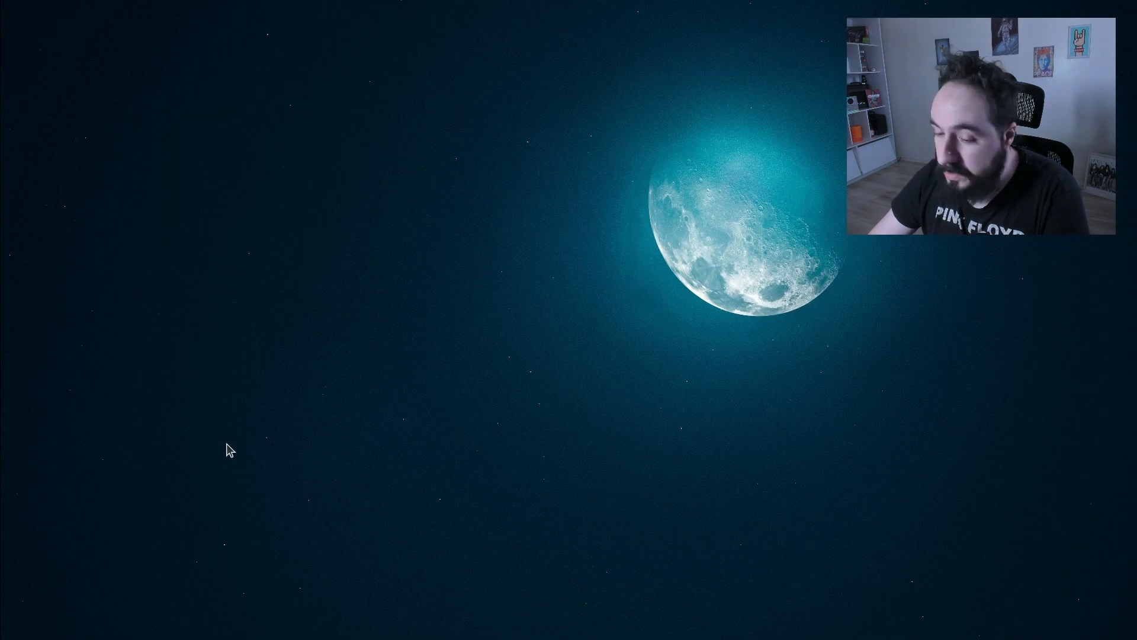
key(alt+Tab)
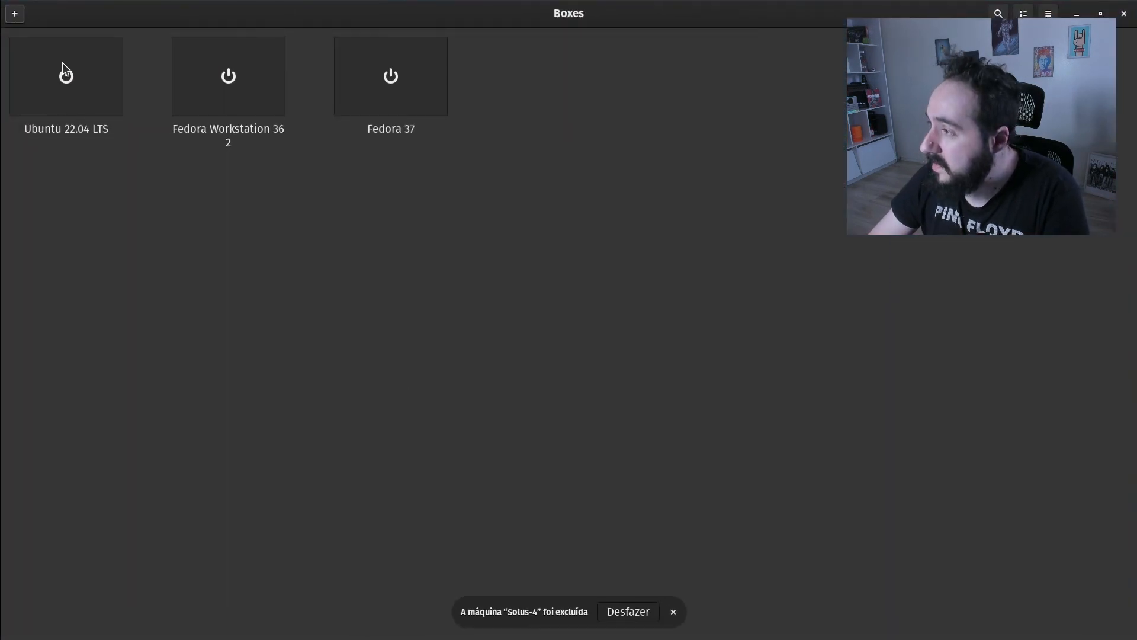
click(24, 19)
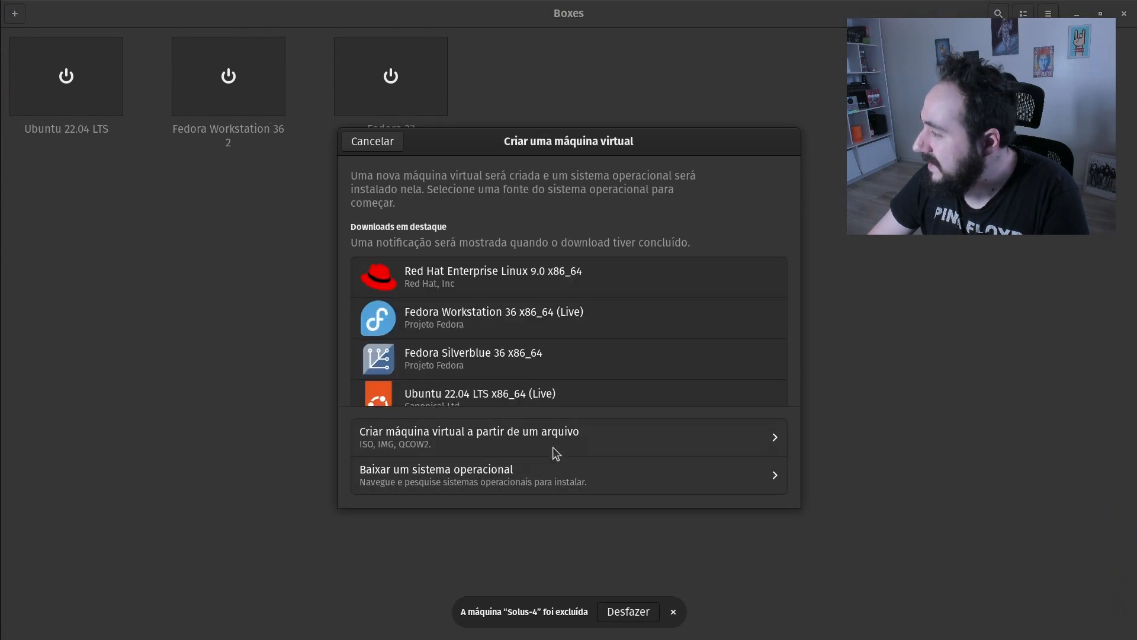
click(560, 443)
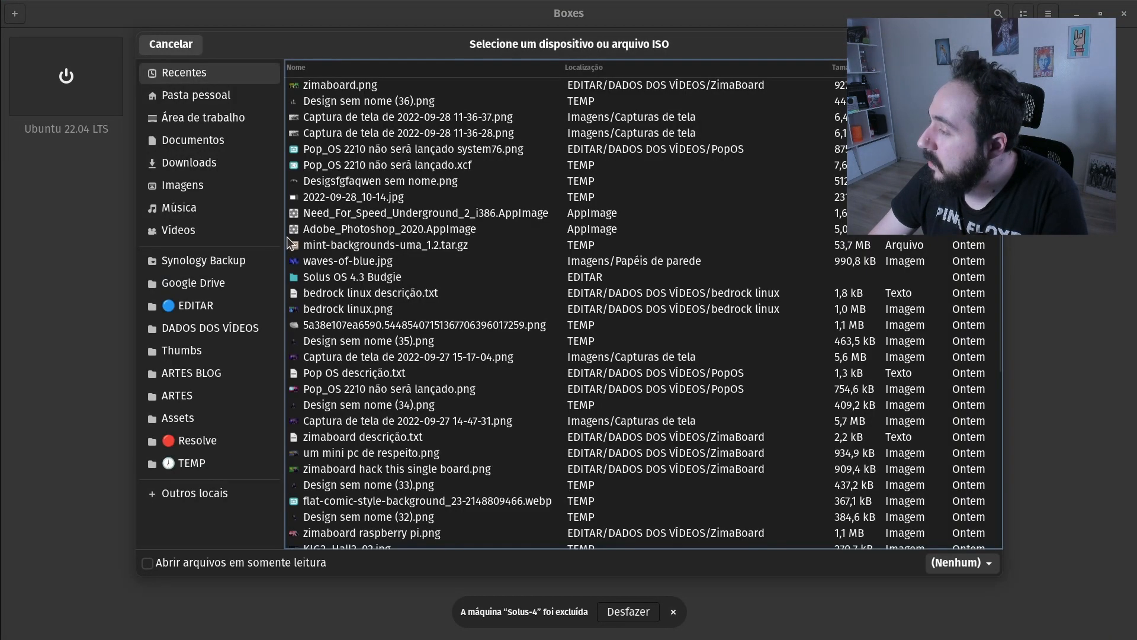
click(249, 162)
double_click(321, 130)
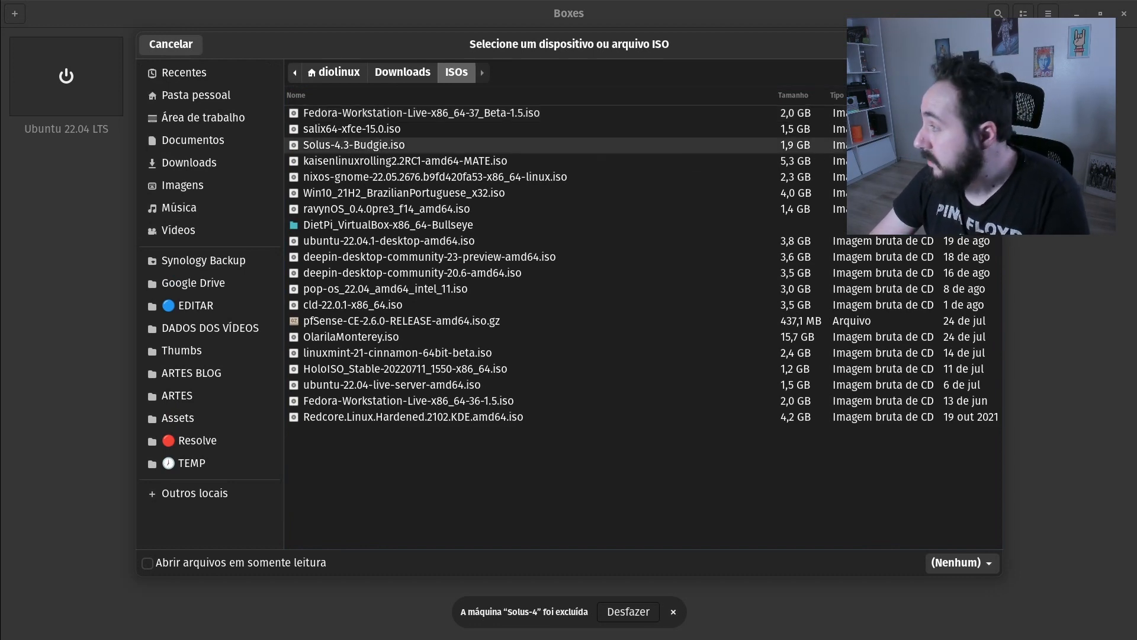
double_click(354, 144)
click(767, 144)
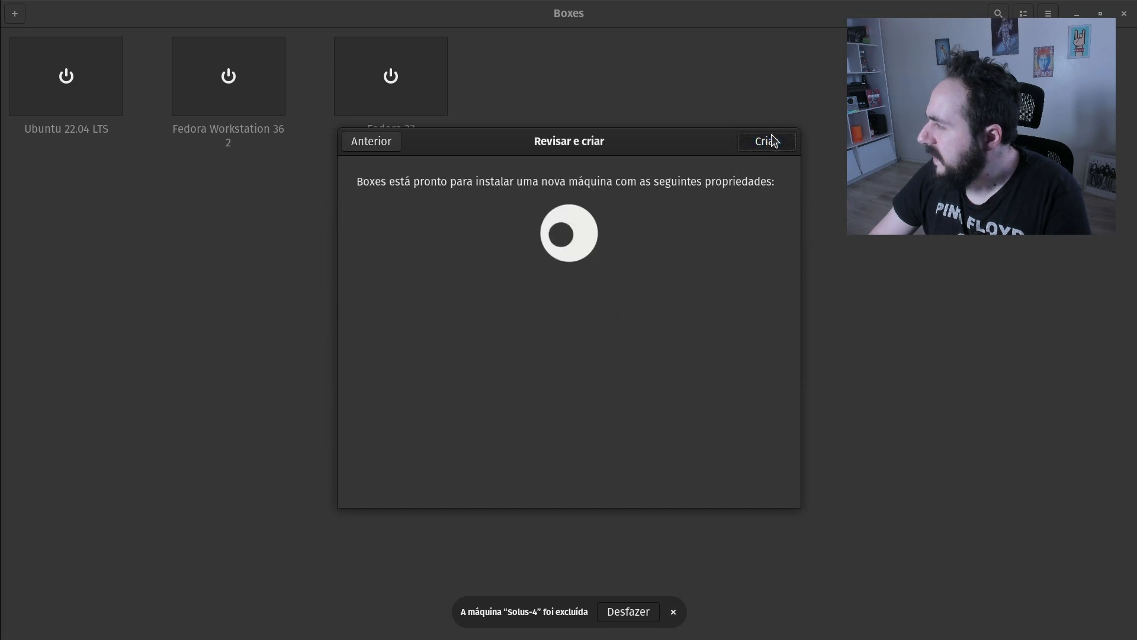
- Create the virtual machine with 4,0 GiB of memory and a 120,0 GiB storage limit, dismissing the deletion notification
drag(686, 222, 654, 213)
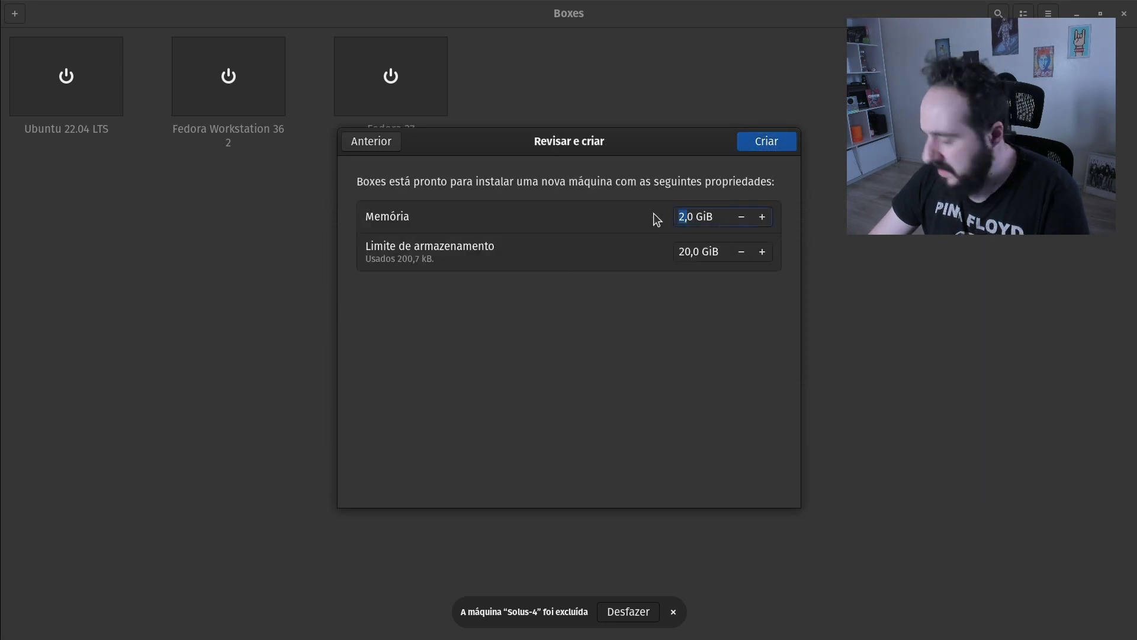
text(4)
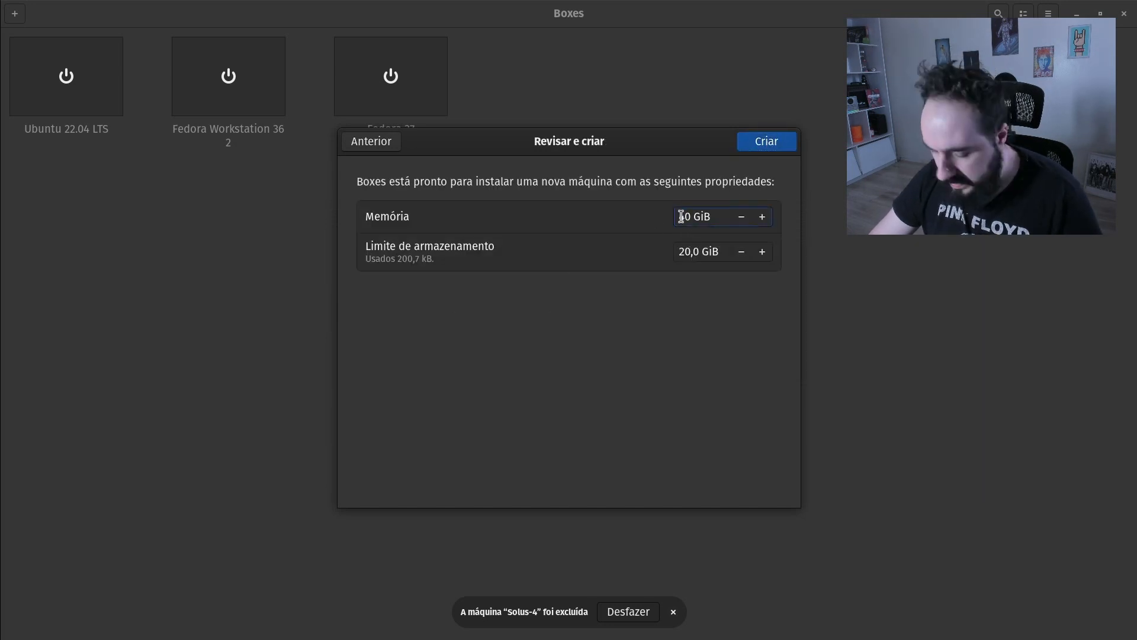
text(,)
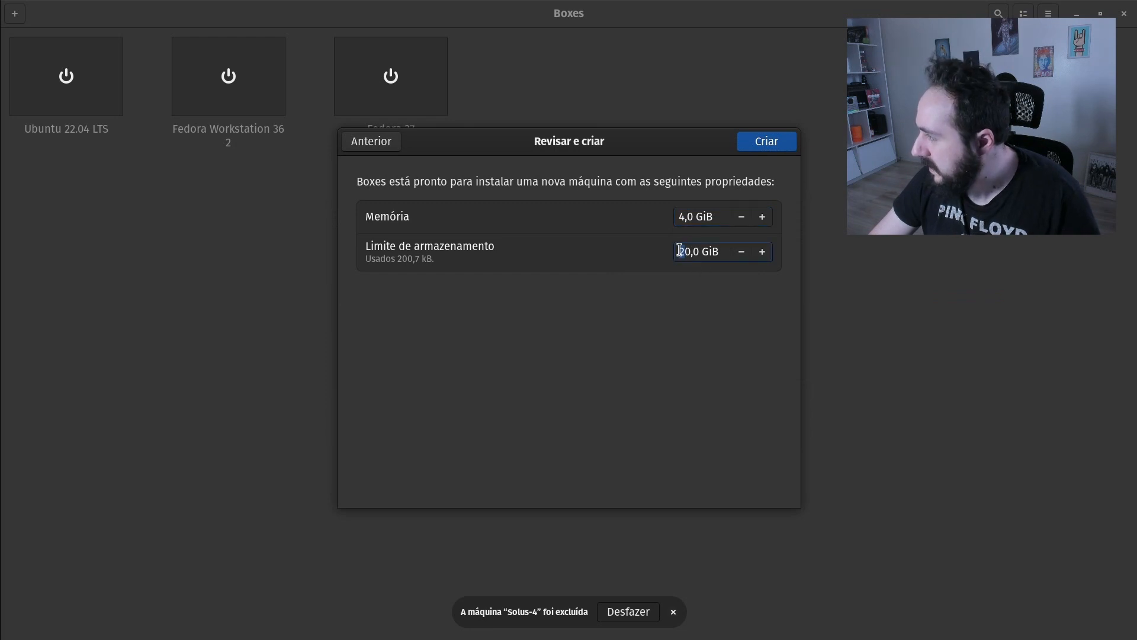
text(1)
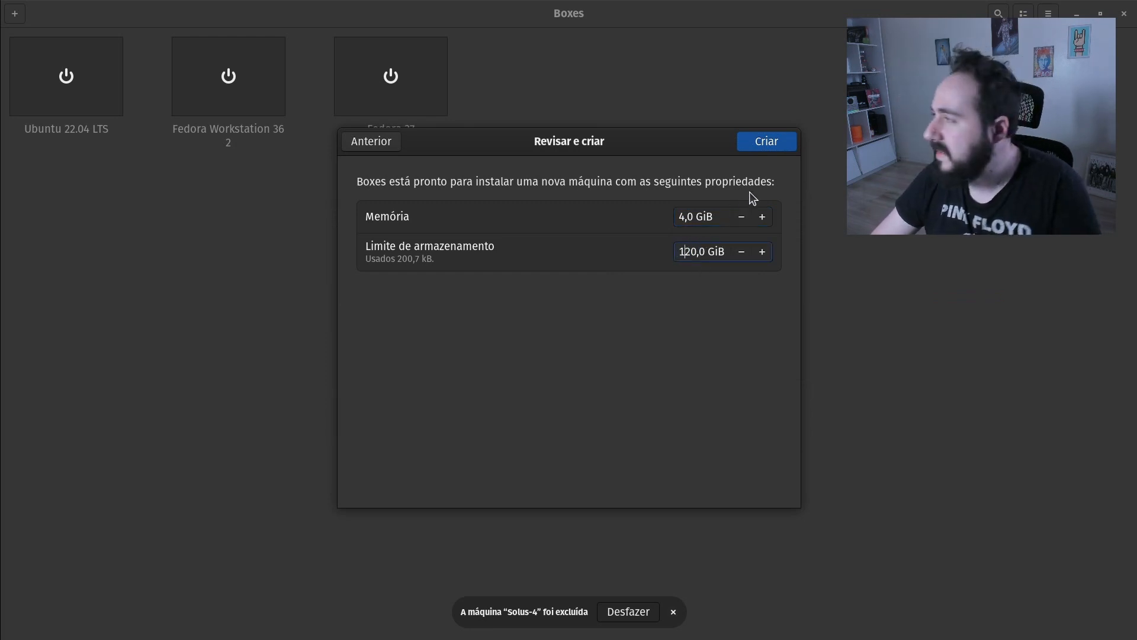
click(776, 150)
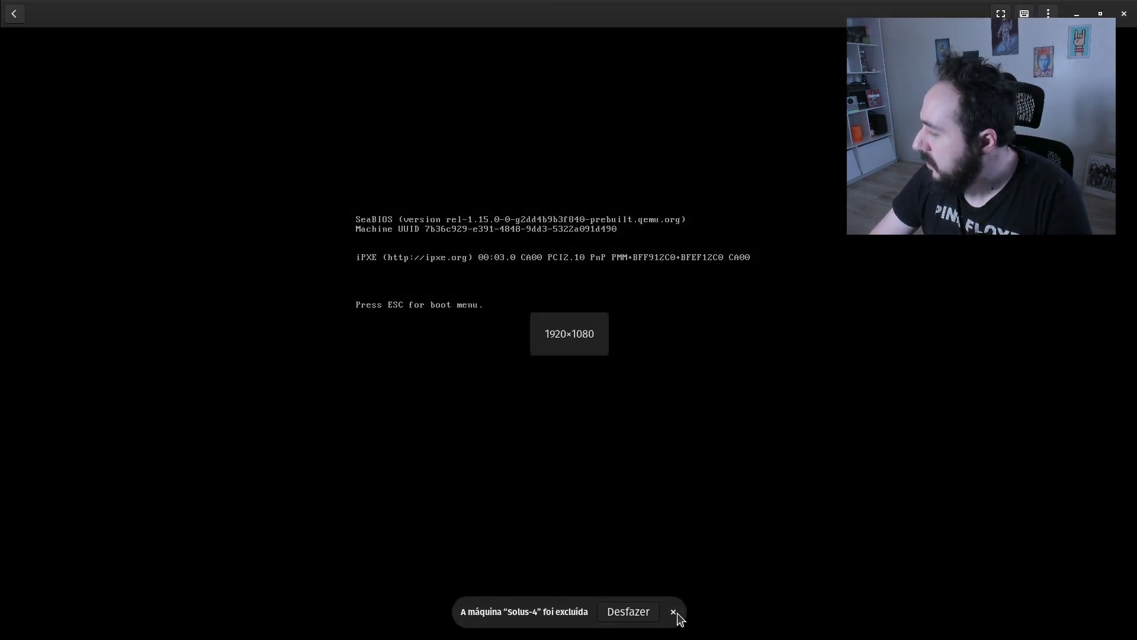
click(673, 611)
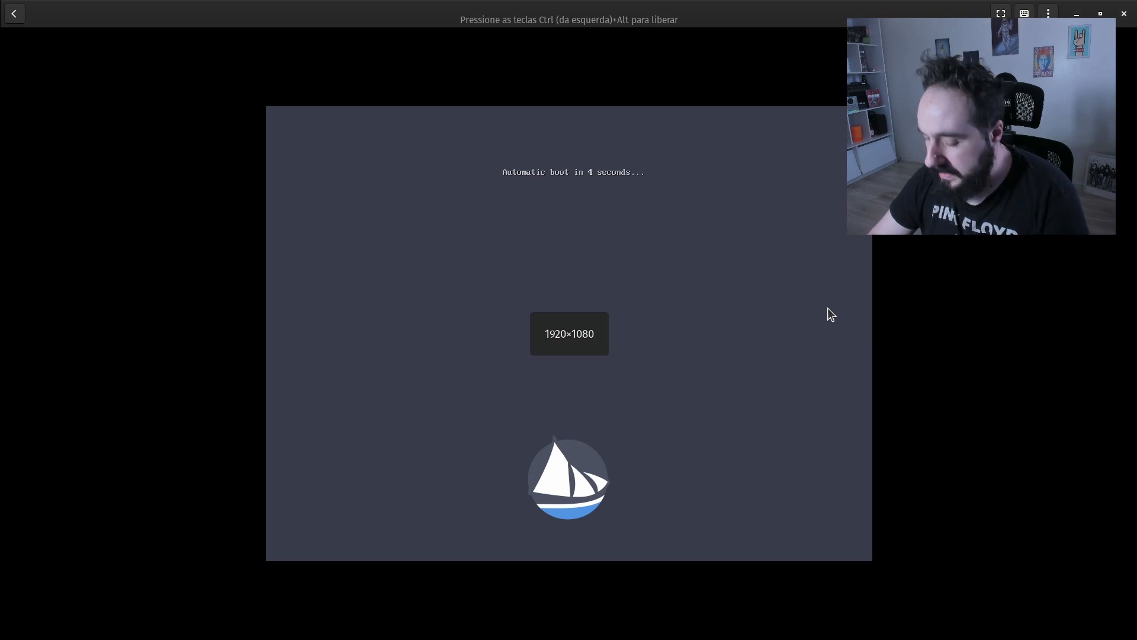
- Boot the virtual machine with the Start Solus option and show it in full screen
key(Return)
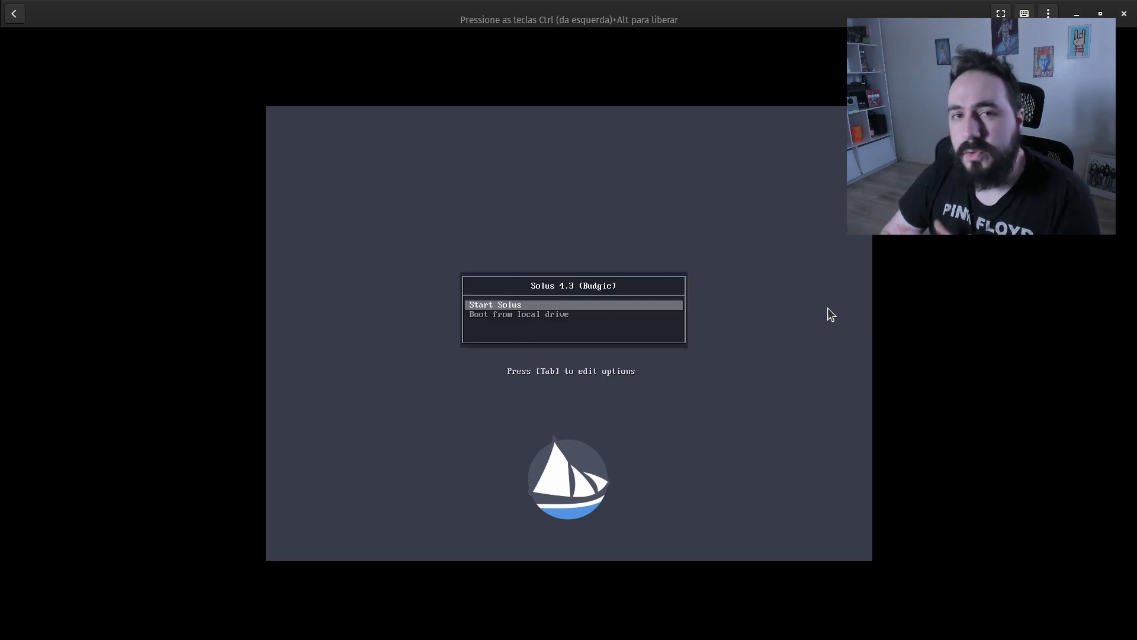
key(Down)
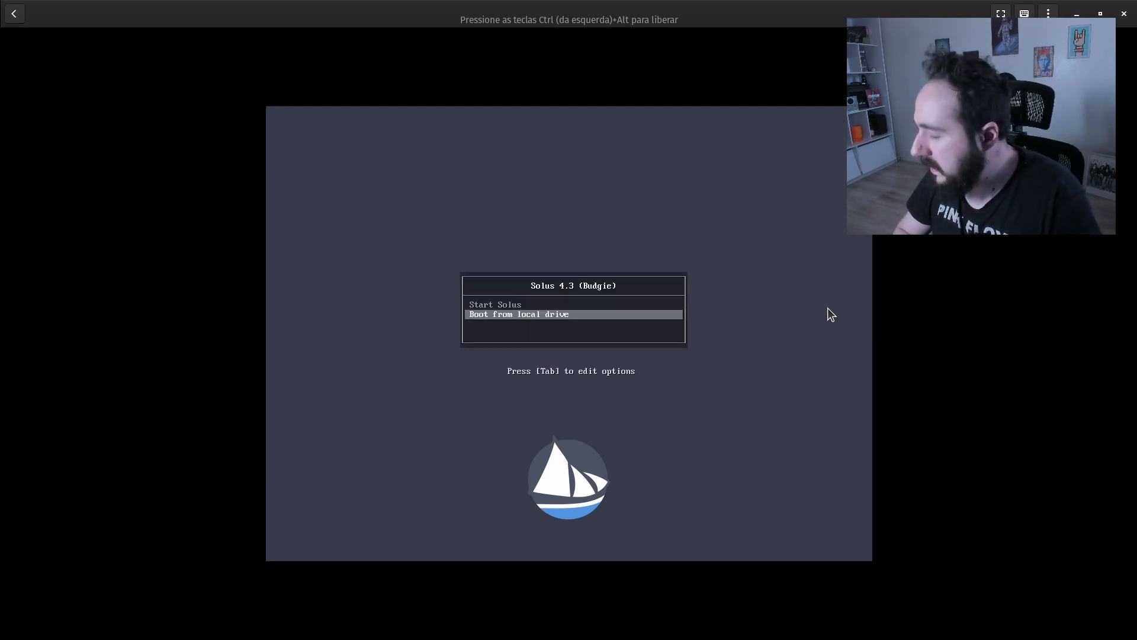
key(Up)
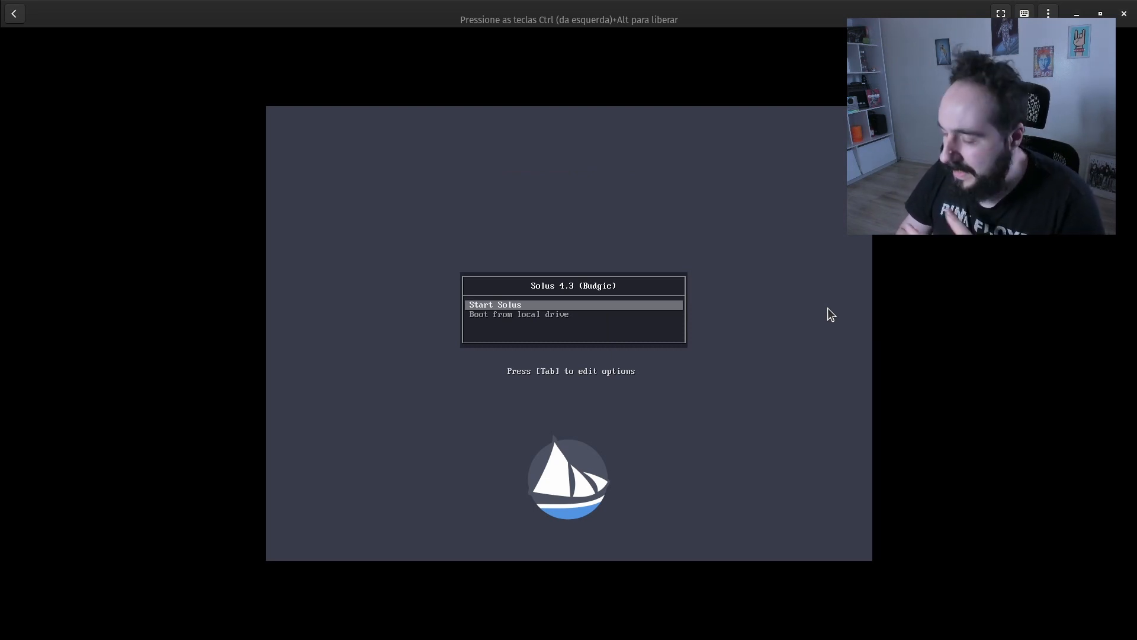
key(Down)
key(Up)
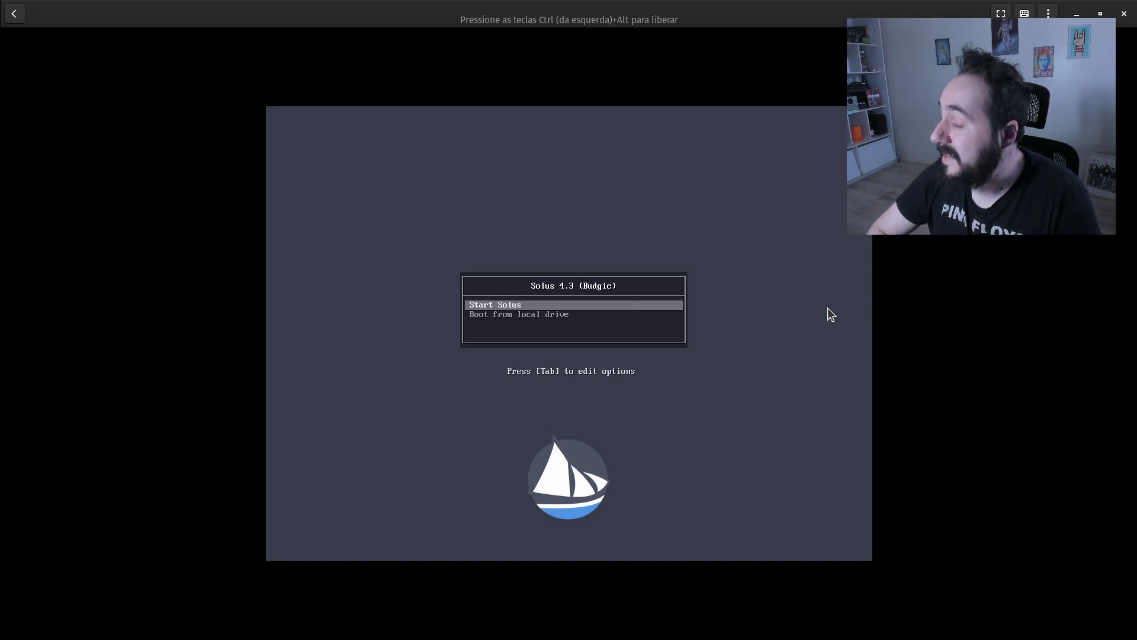
key(Return)
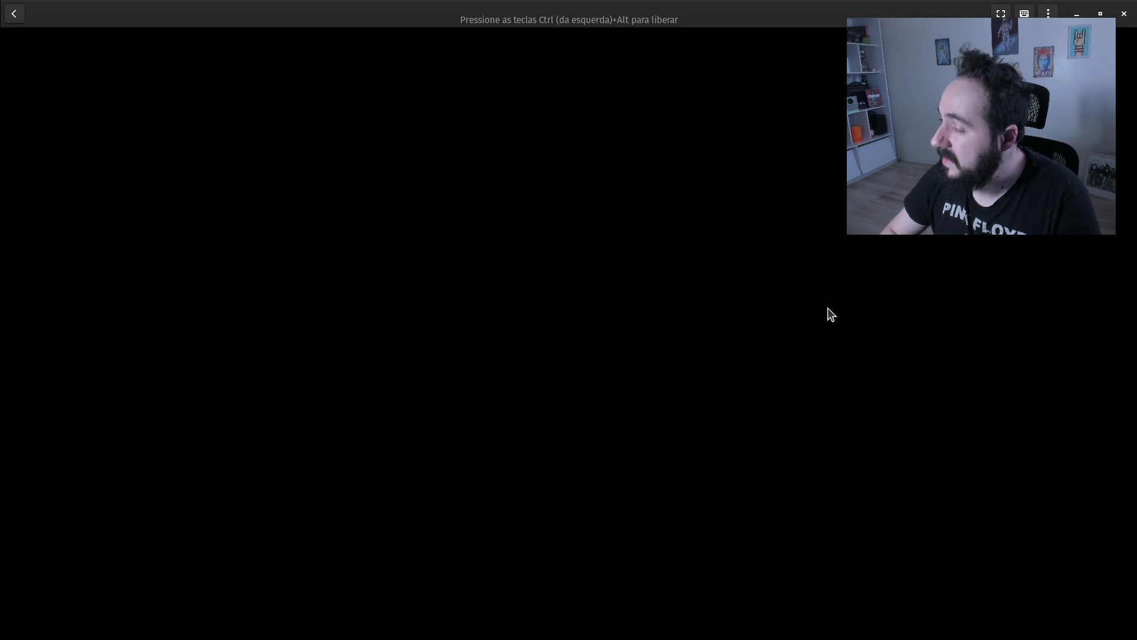
key(F11)
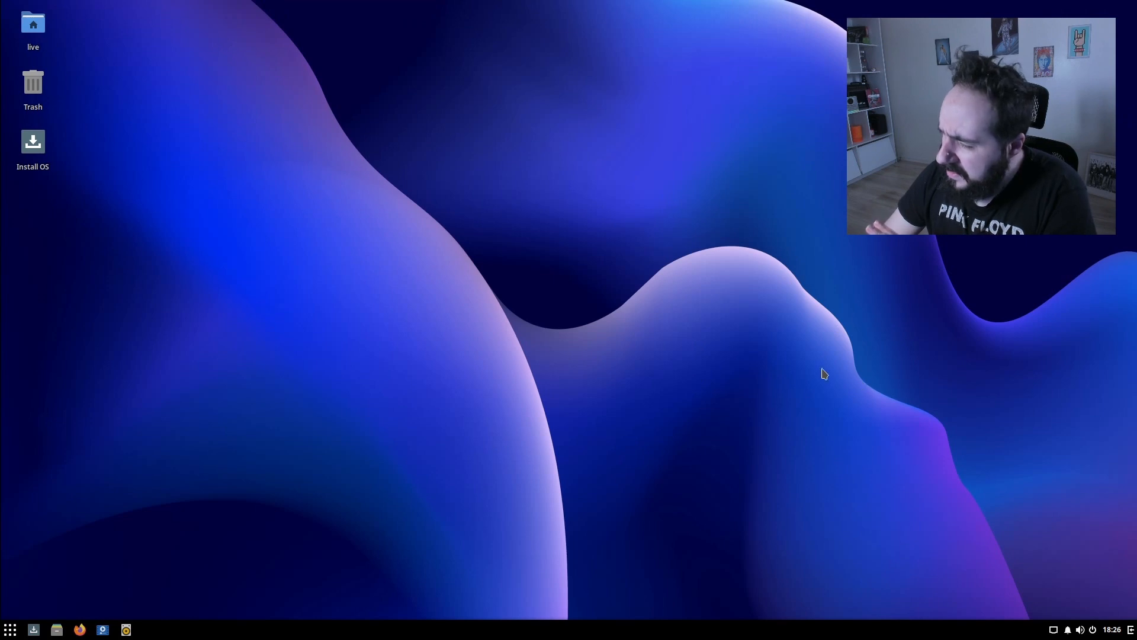
- Look at the live desktop's application menu and its applets and notifications sidebar
click(10, 629)
click(596, 331)
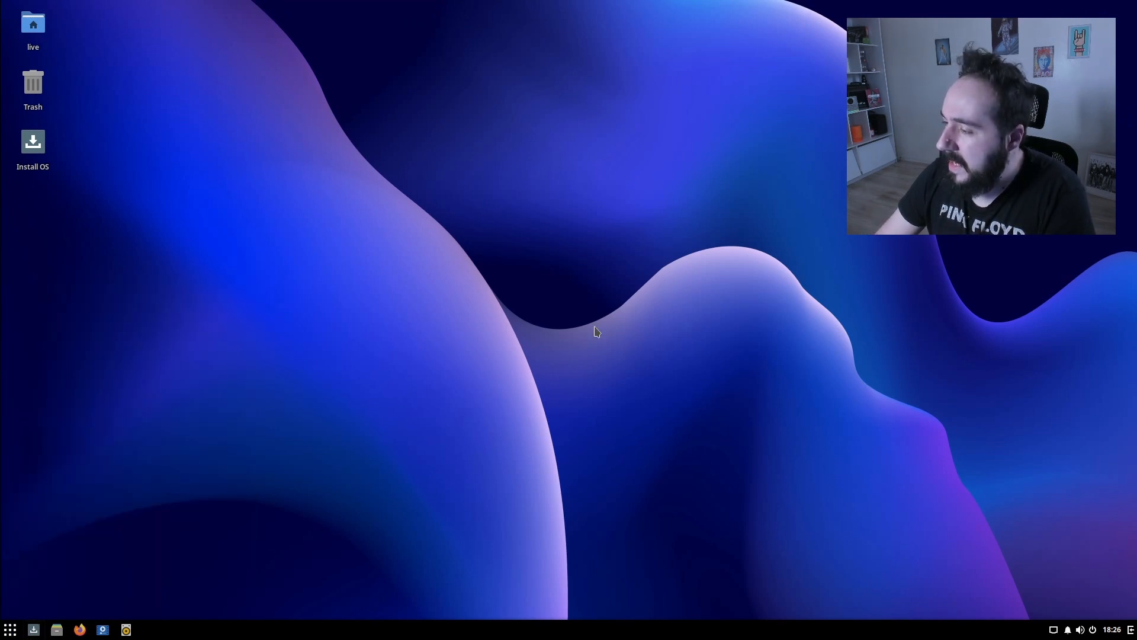
click(1130, 630)
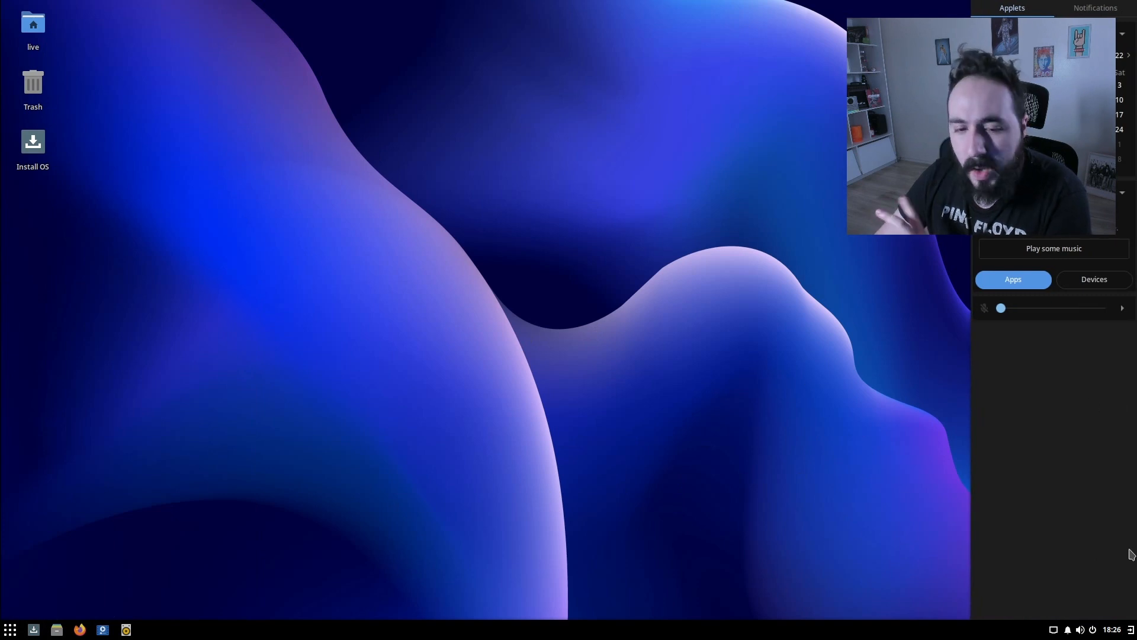
click(1110, 625)
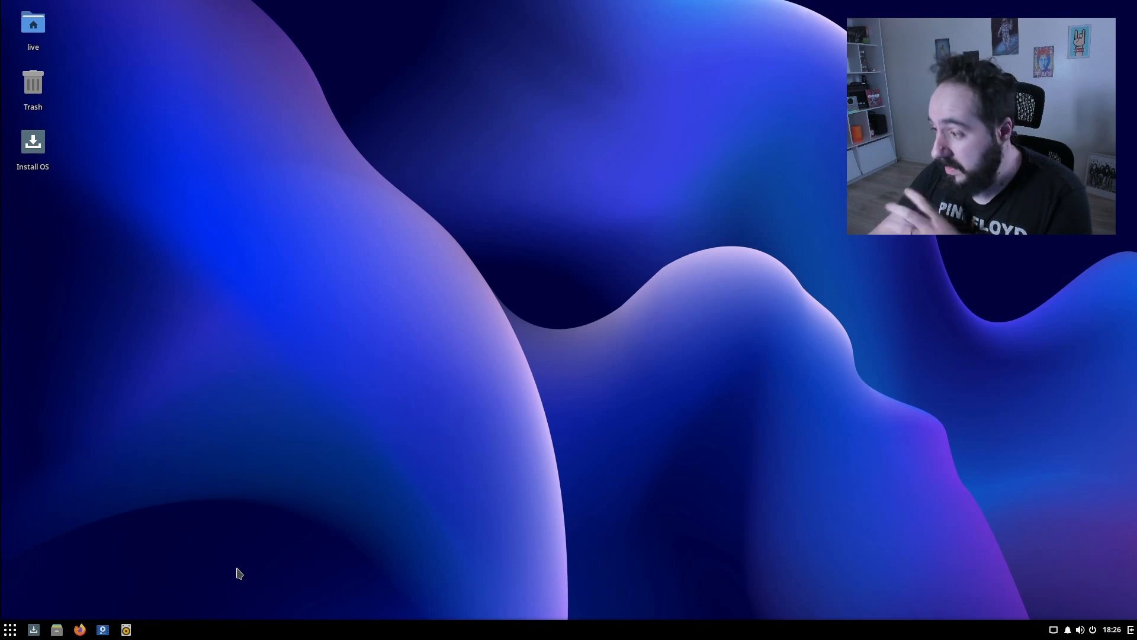
- Start the Solus installer, choose Portuguese (Brazil) as the language and continue without automatic location detection
click(33, 630)
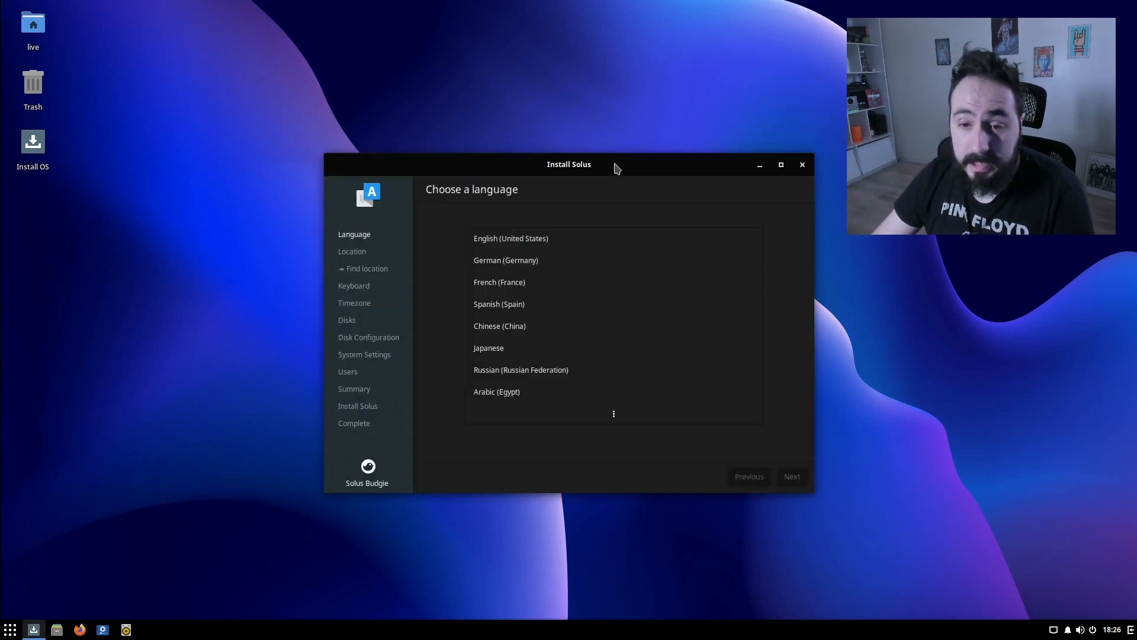
drag(614, 168, 593, 79)
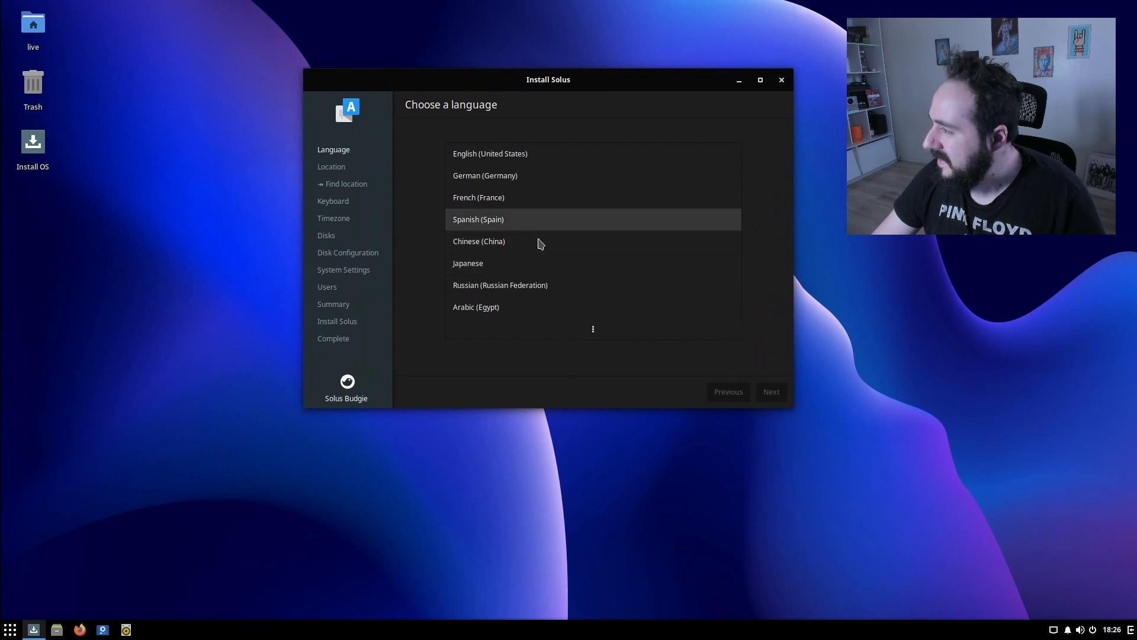
click(592, 328)
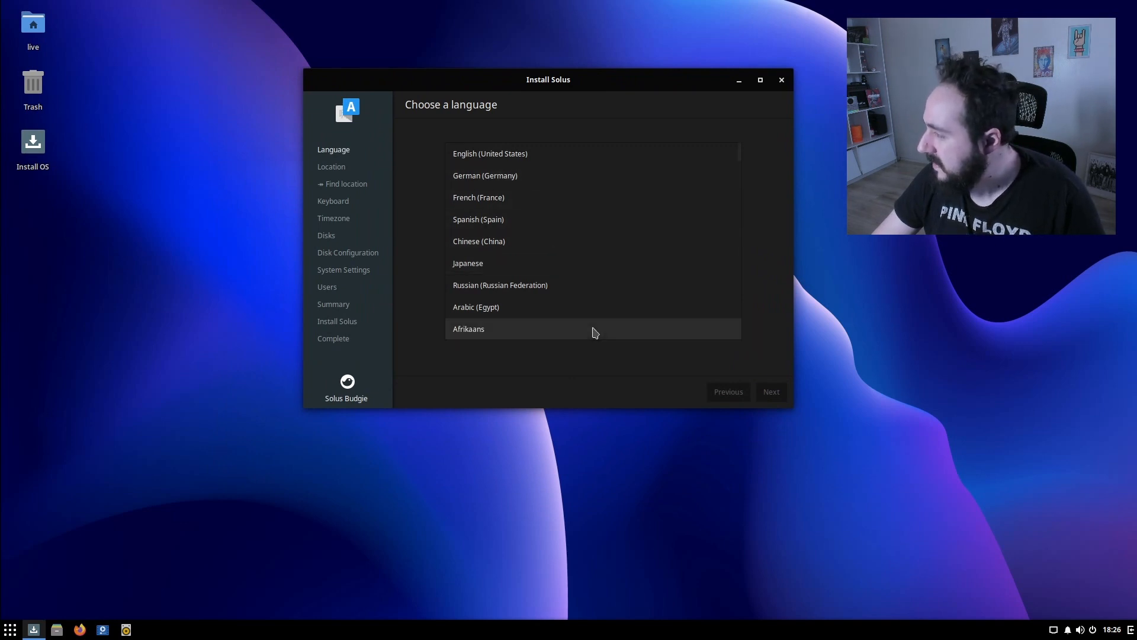
drag(739, 155, 734, 228)
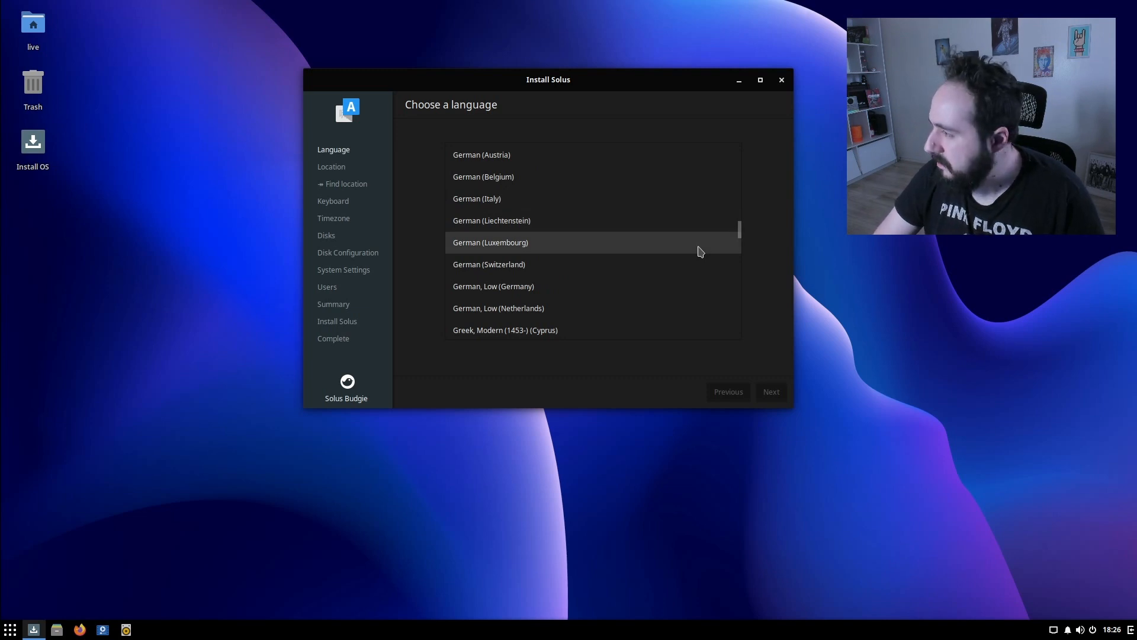
scroll(674, 244, down, 20)
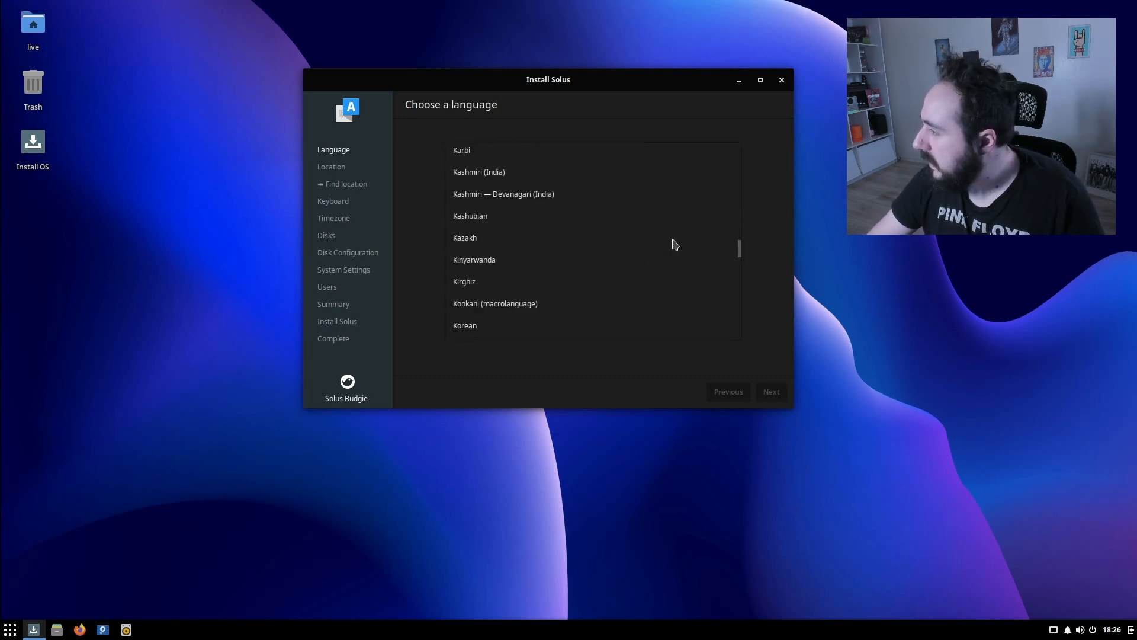
scroll(674, 244, down, 4)
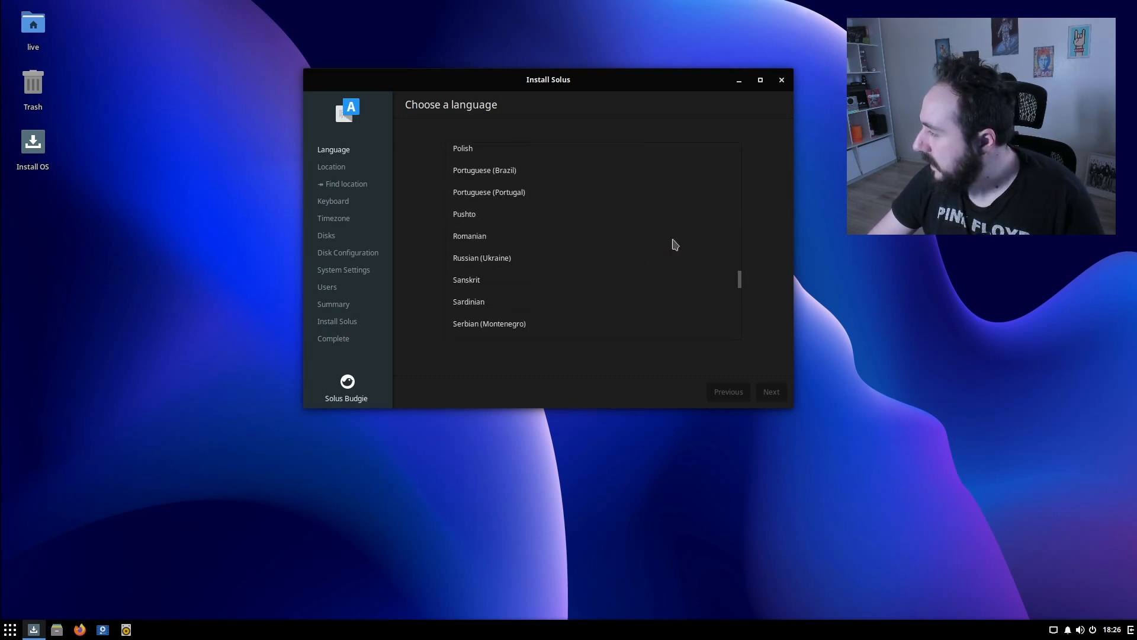
click(546, 171)
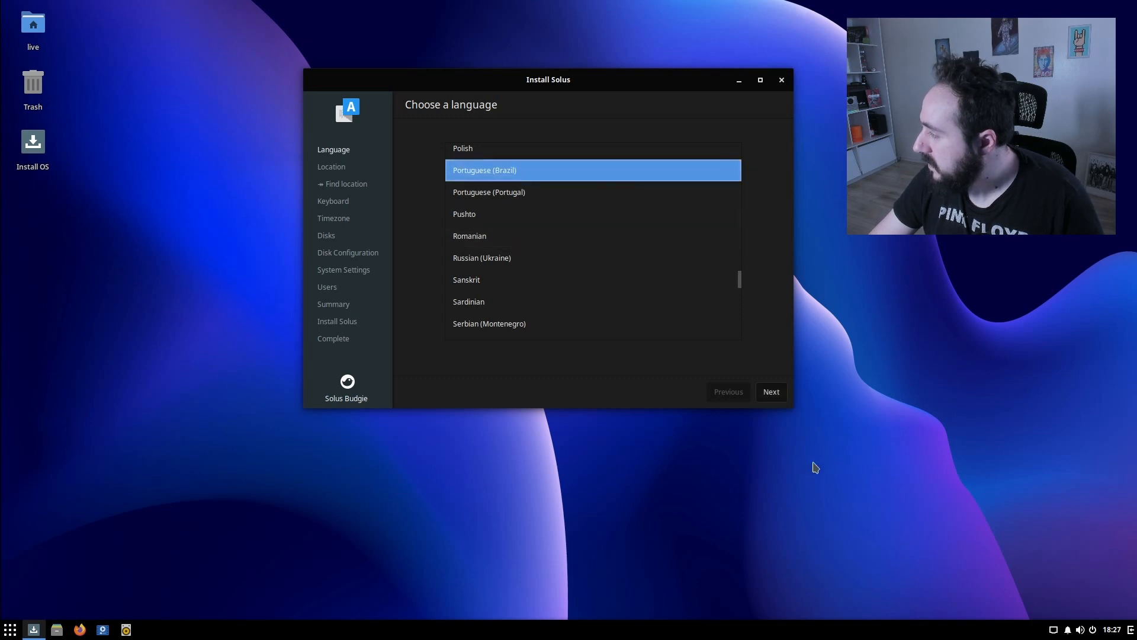
click(770, 391)
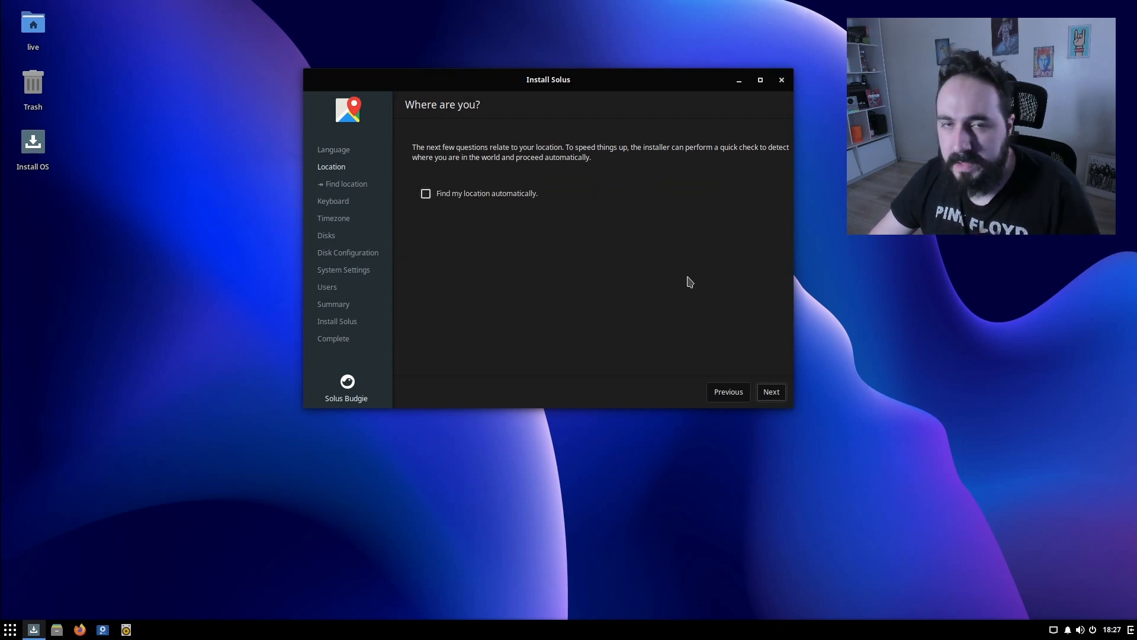
click(770, 392)
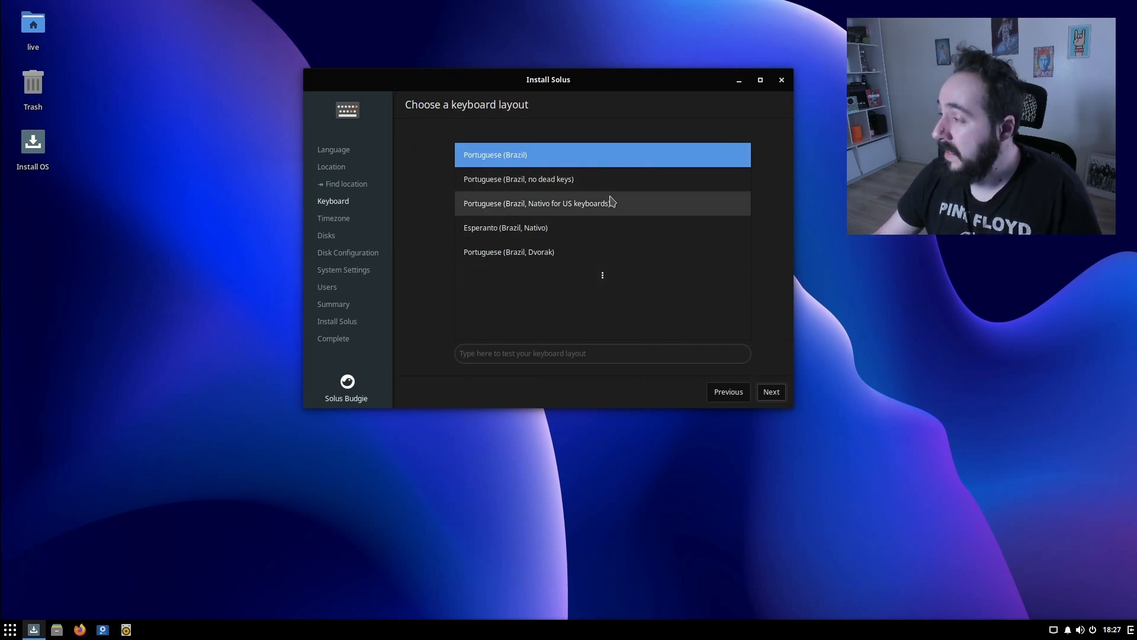
- Test the Portuguese (Brazil) keyboard layout with the ç character, accept it and set the timezone to Sao Paulo
click(579, 354)
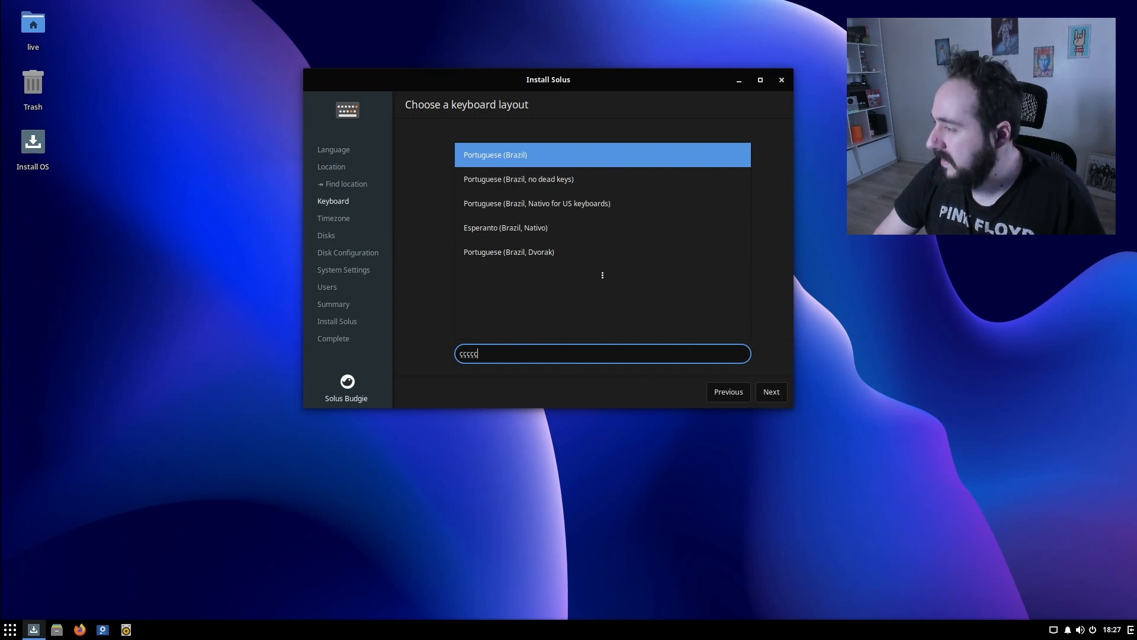
click(781, 389)
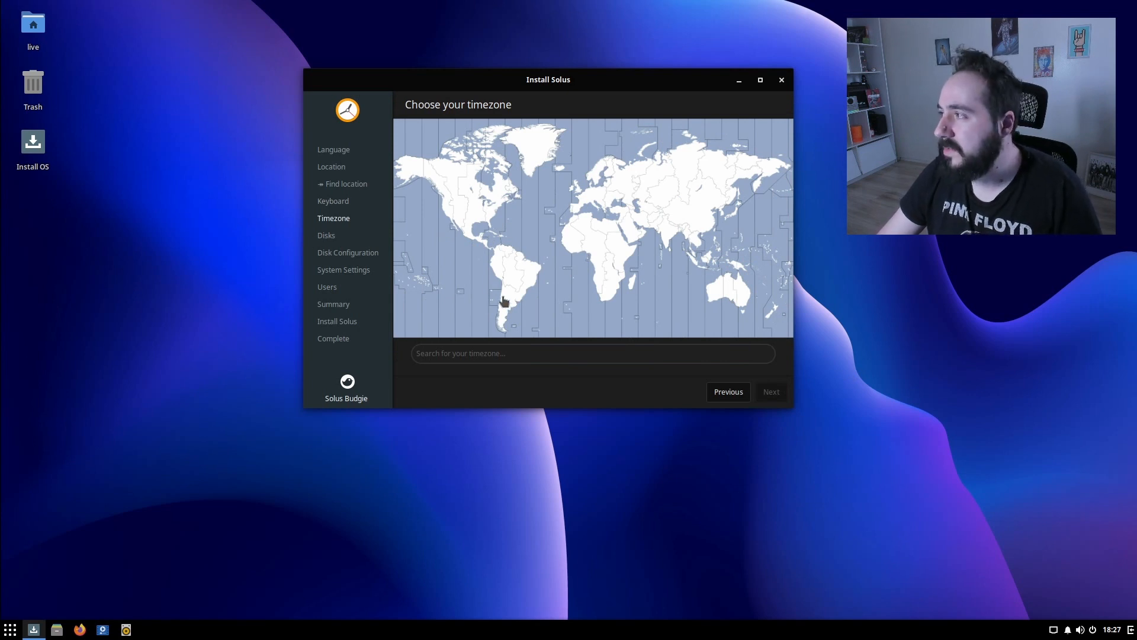
click(530, 287)
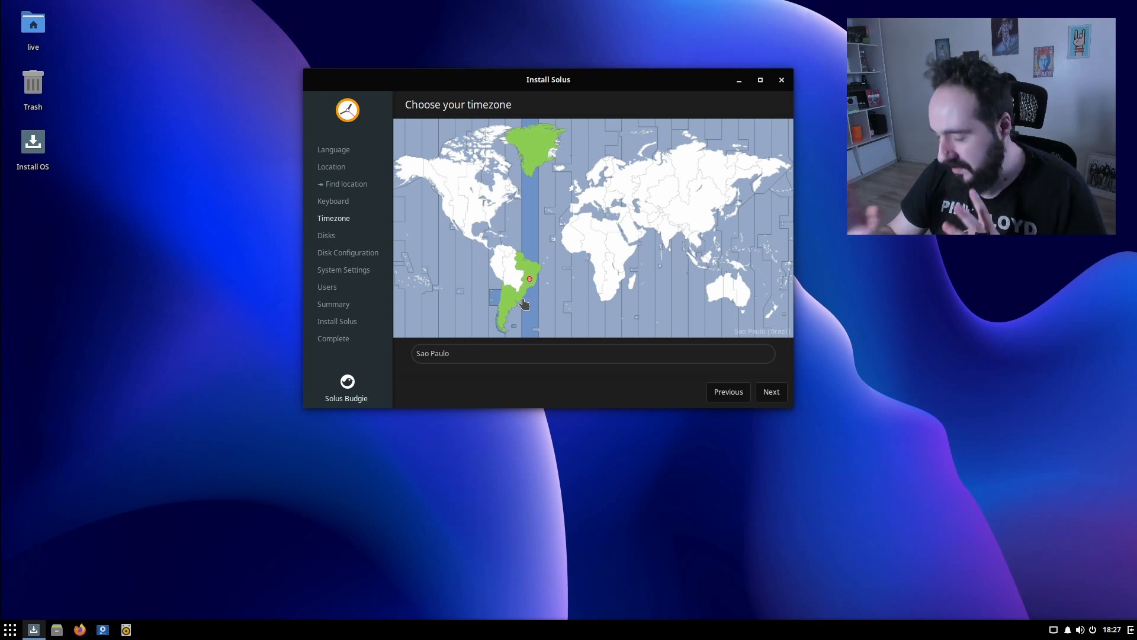
click(774, 393)
- Check the disk list and the custom mount point page, and choose automatic partitioning of the empty QEMU disk
click(647, 152)
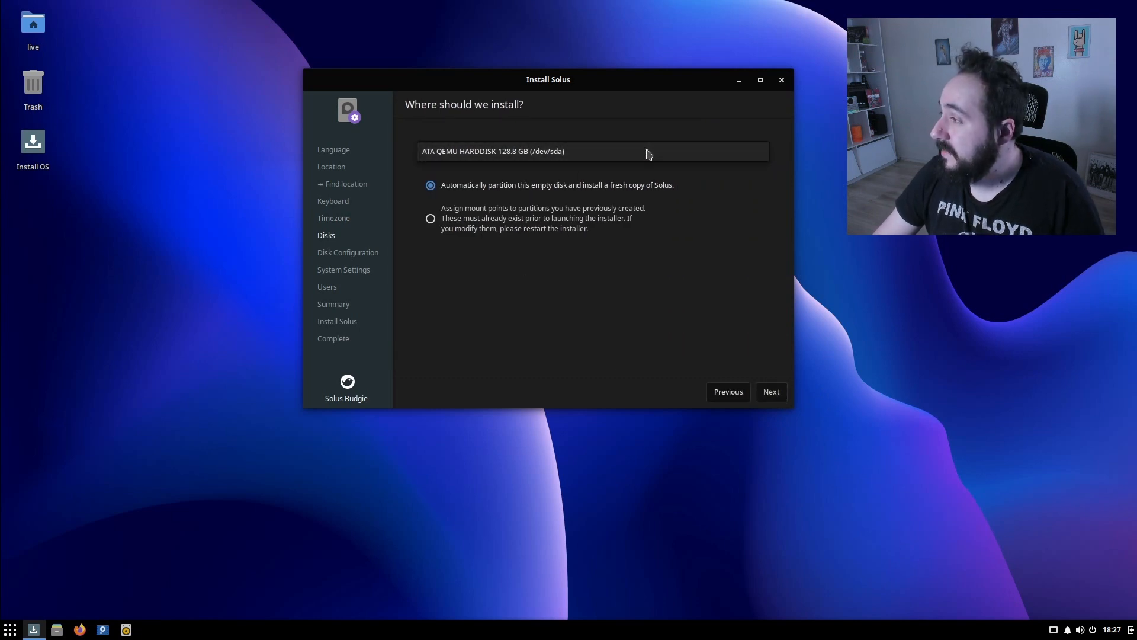
click(704, 157)
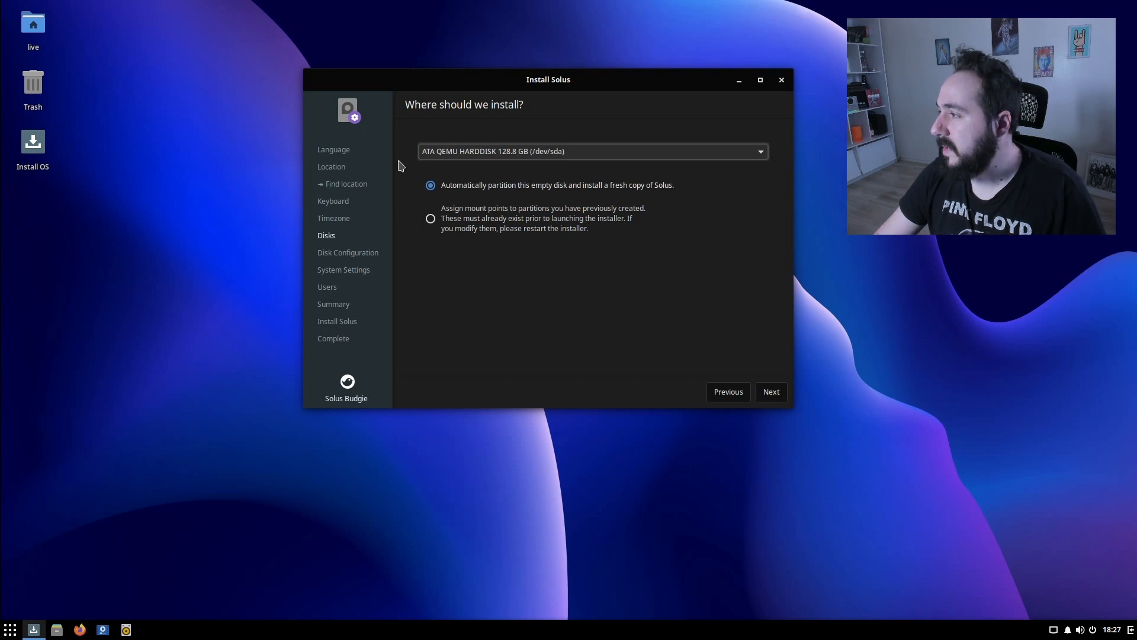
click(495, 230)
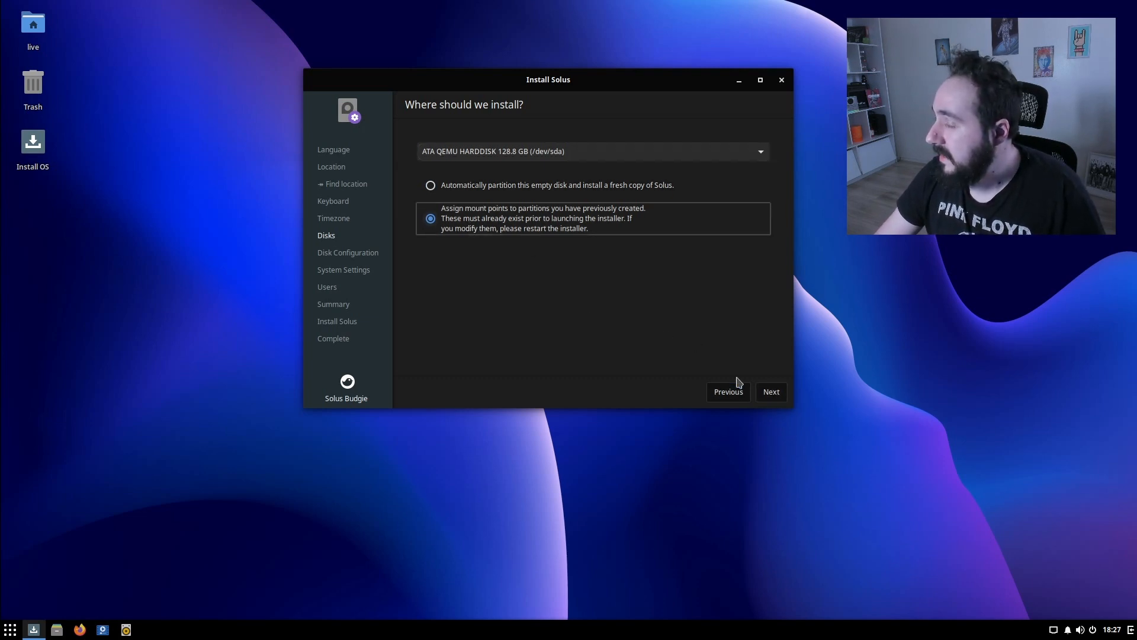
click(768, 394)
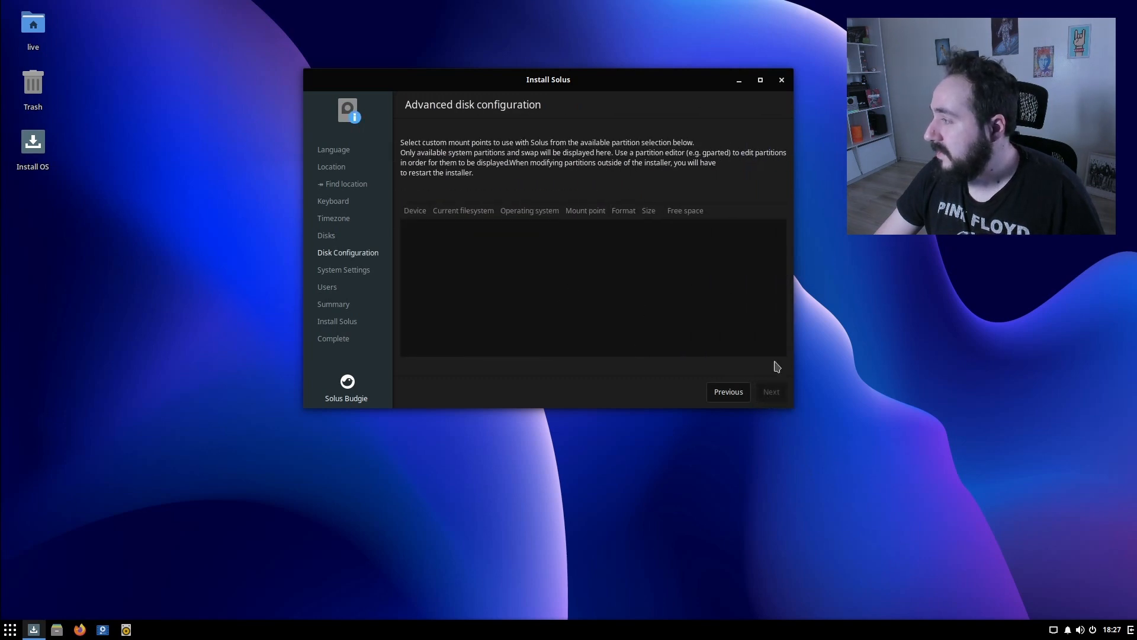
click(727, 391)
click(546, 185)
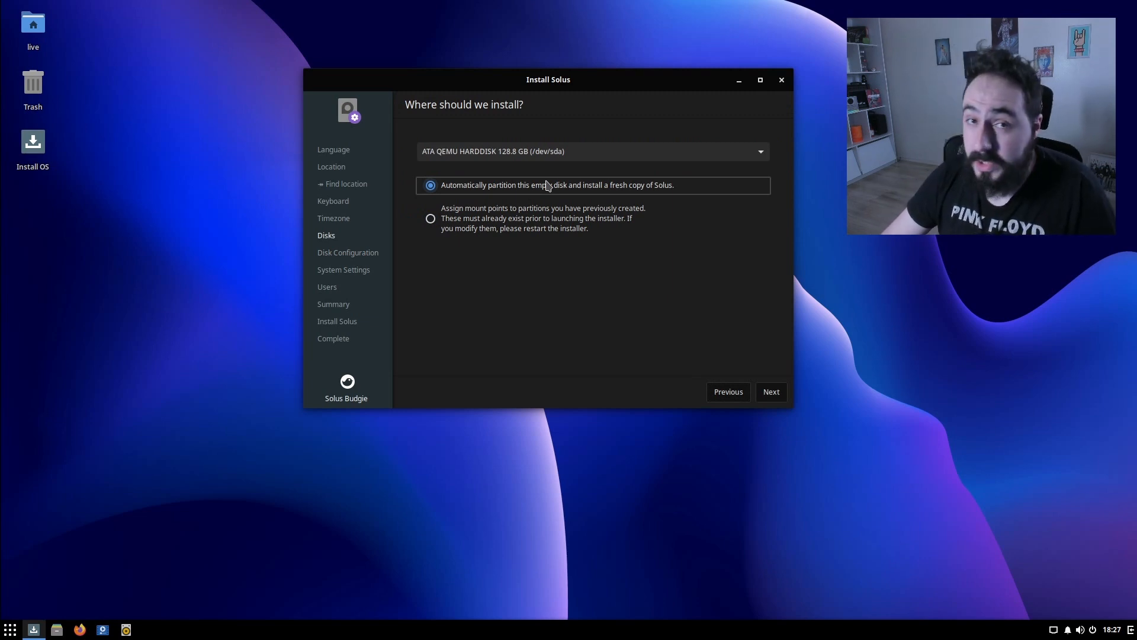
click(782, 398)
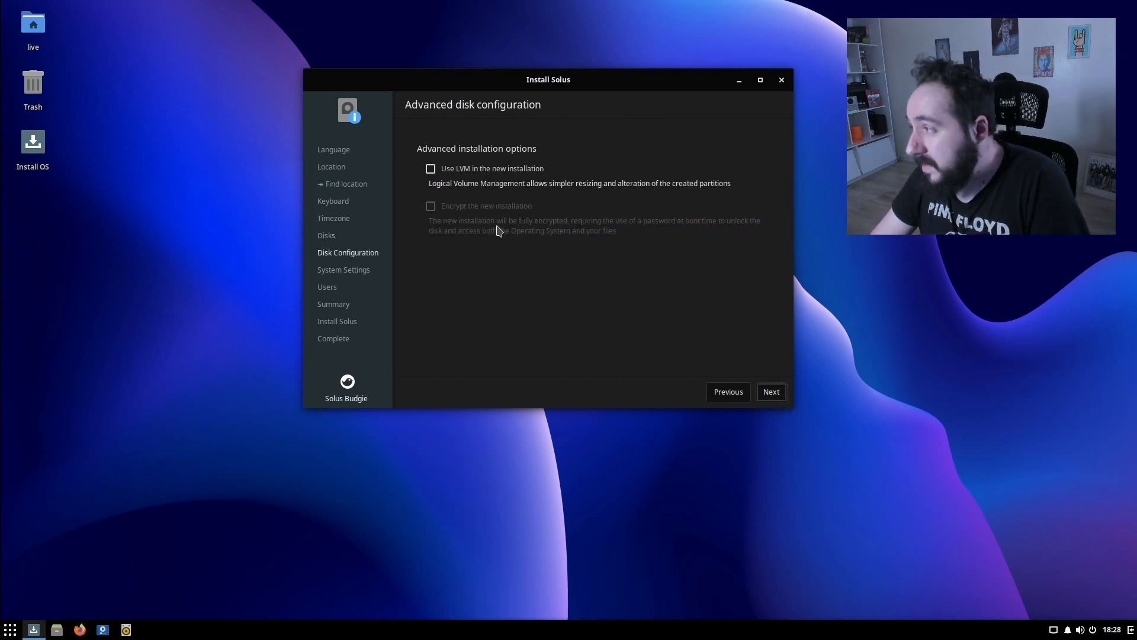
- Try out the LVM and encryption options for the new installation and turn both off again
click(431, 169)
click(431, 206)
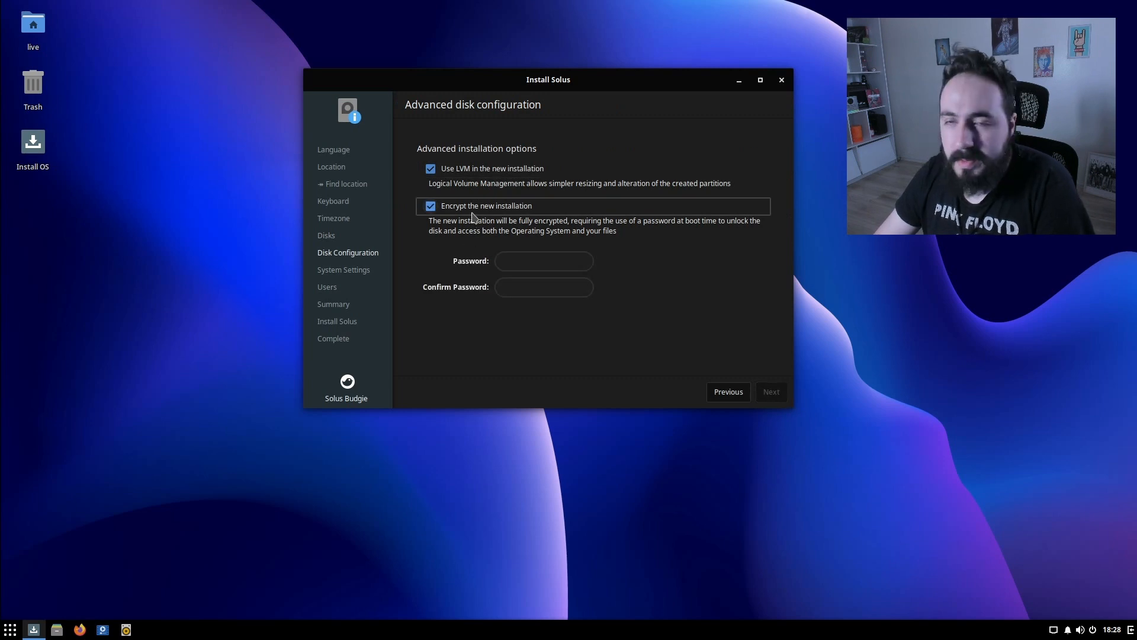
click(475, 207)
click(484, 171)
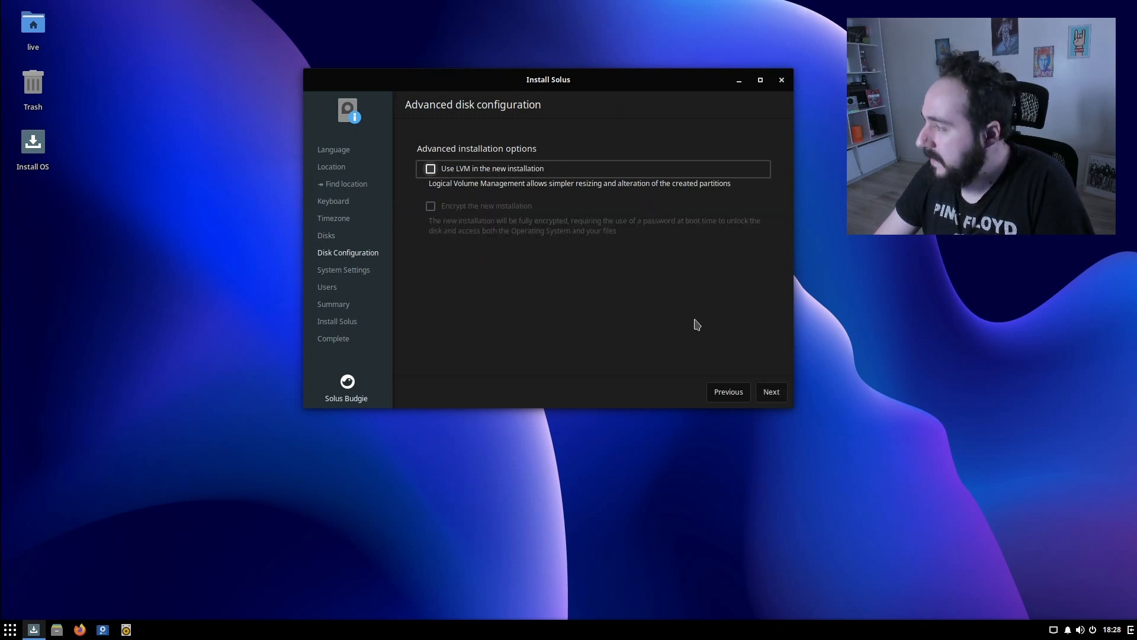
click(477, 171)
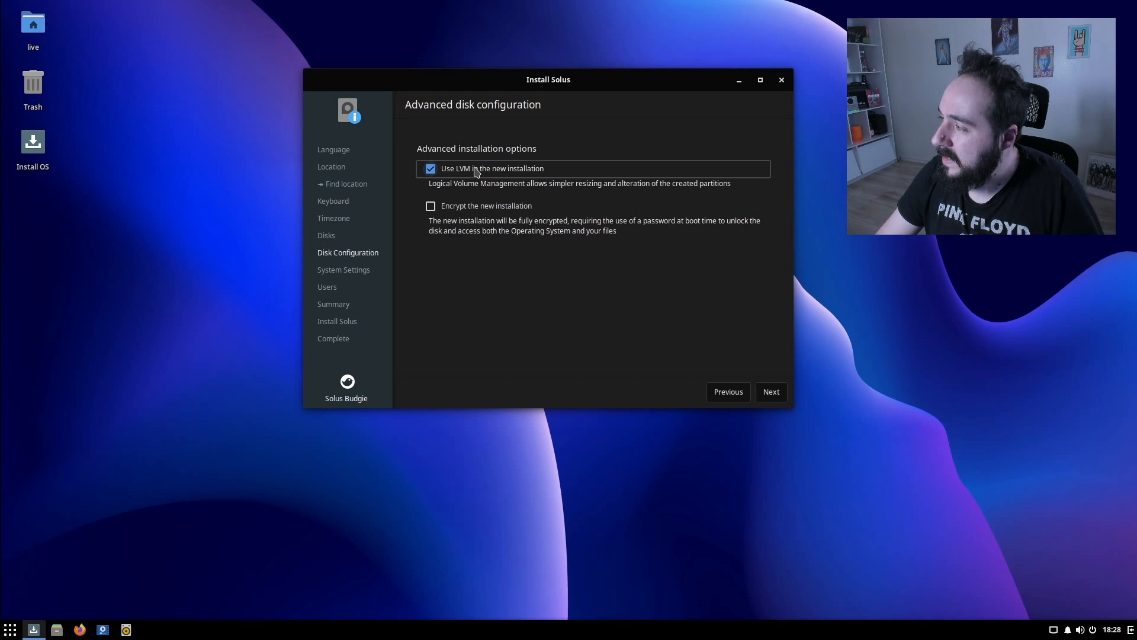
click(490, 207)
click(493, 172)
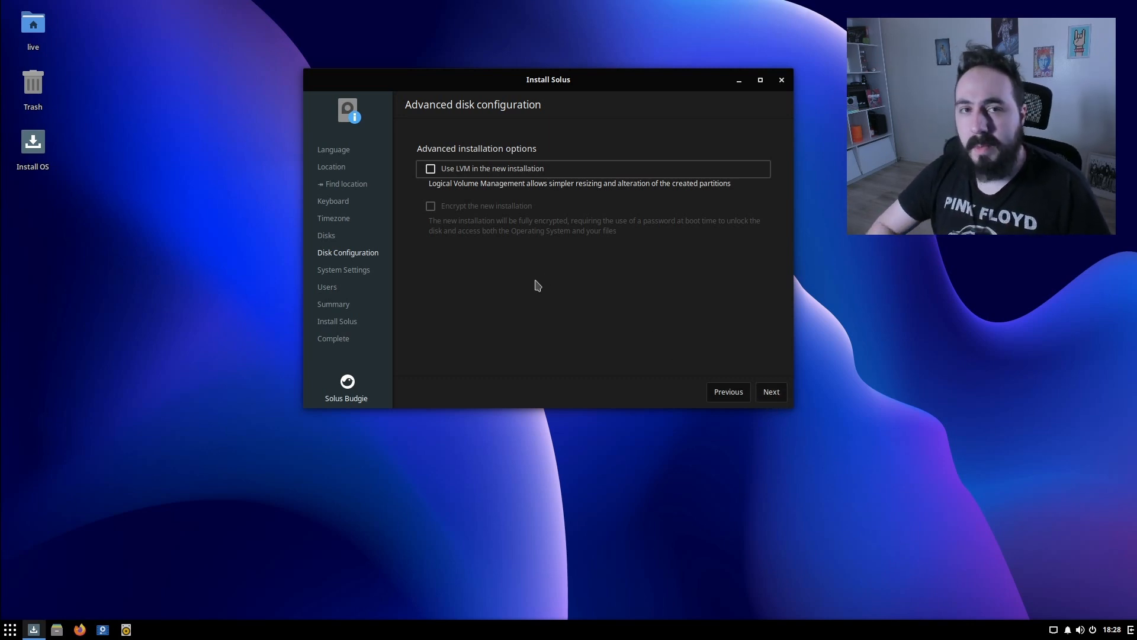
- Continue without LVM or encryption, set the hostname to solus-os and keep the bootloader installation on /dev/sda
click(781, 393)
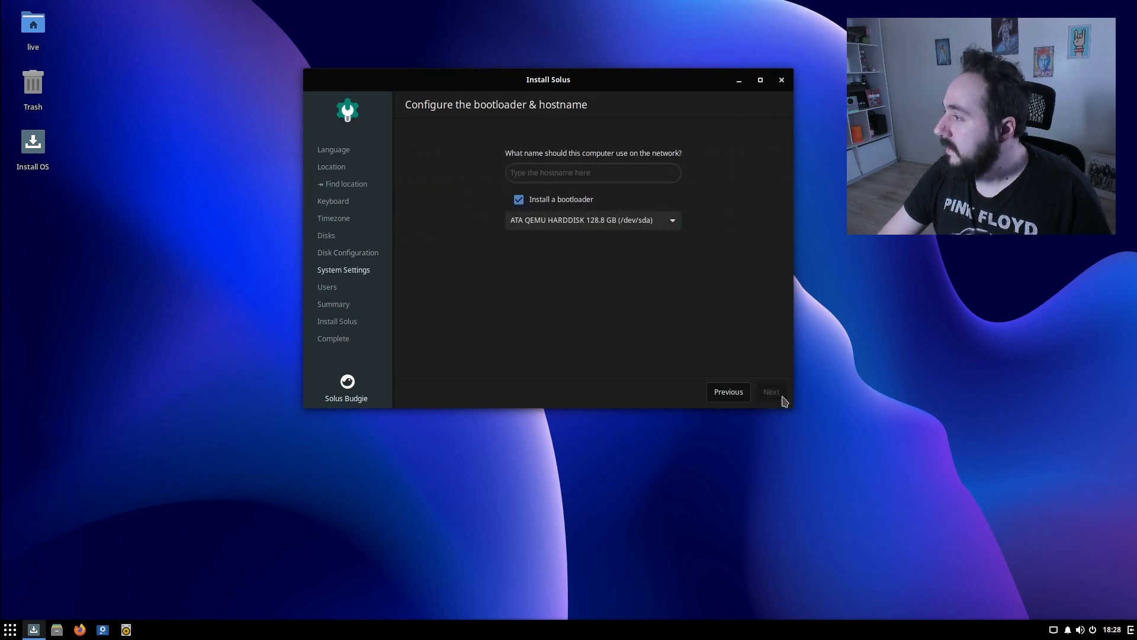
click(585, 170)
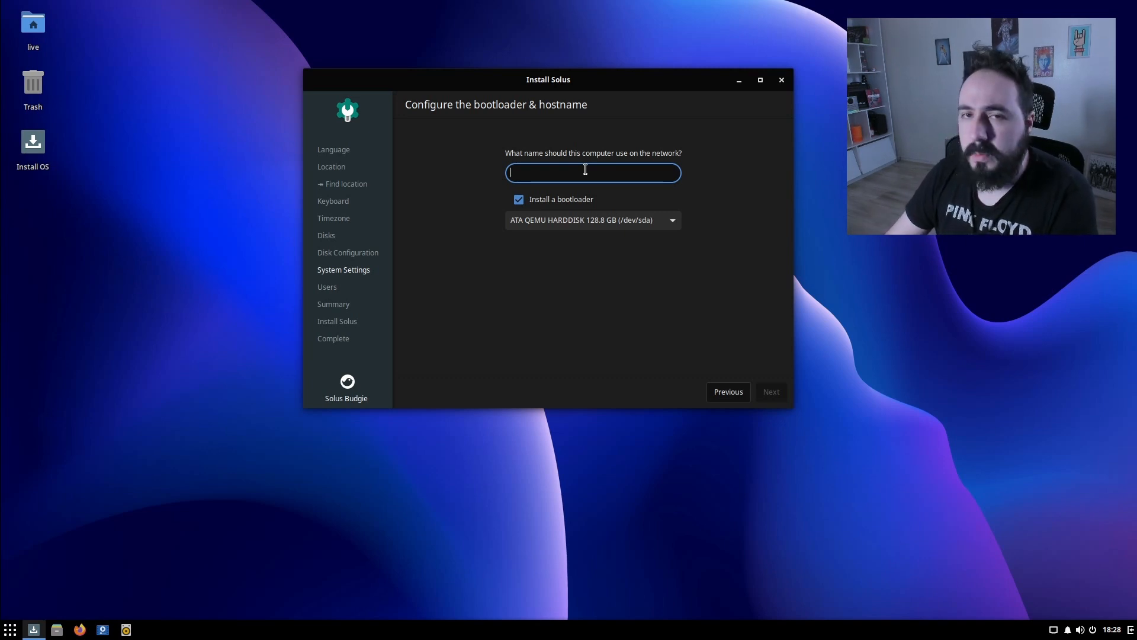
text(solus-os)
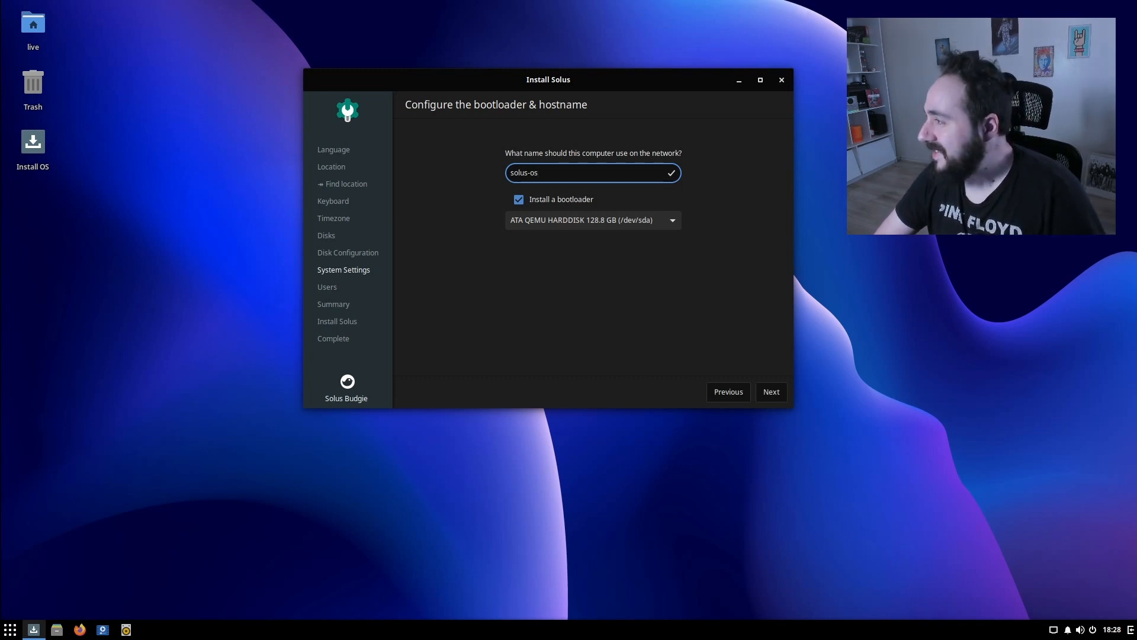
click(576, 203)
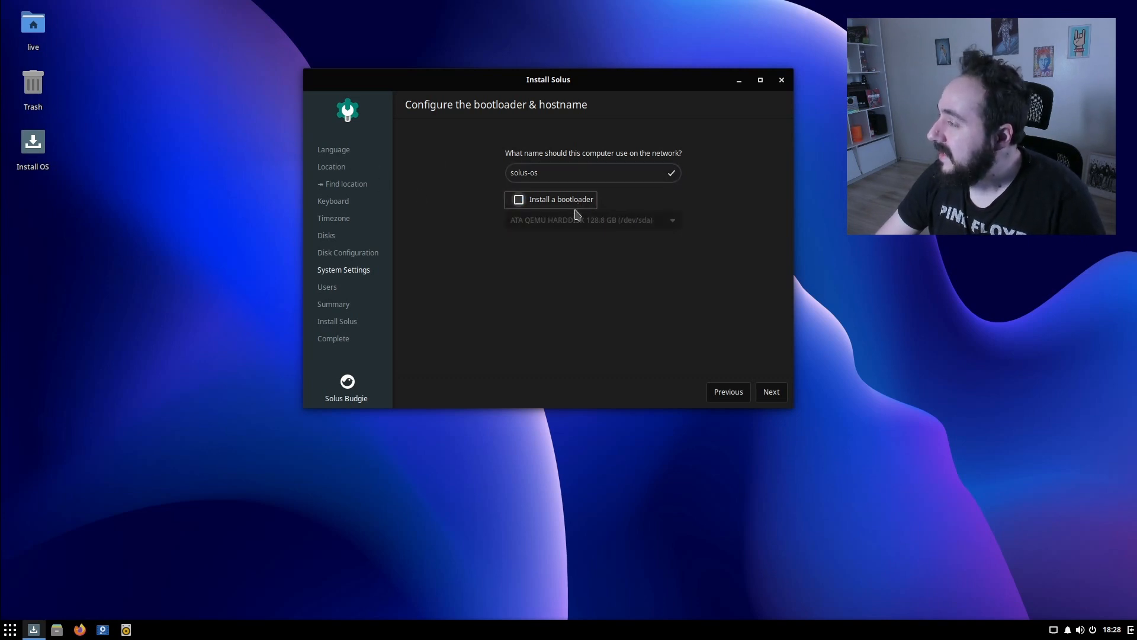
click(570, 201)
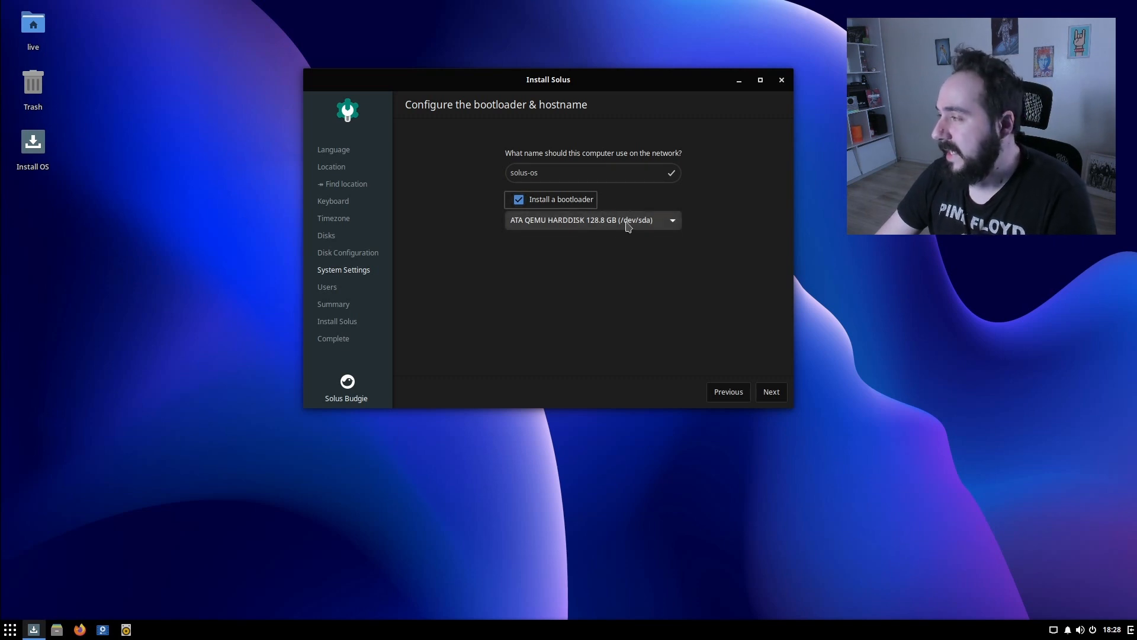
click(651, 220)
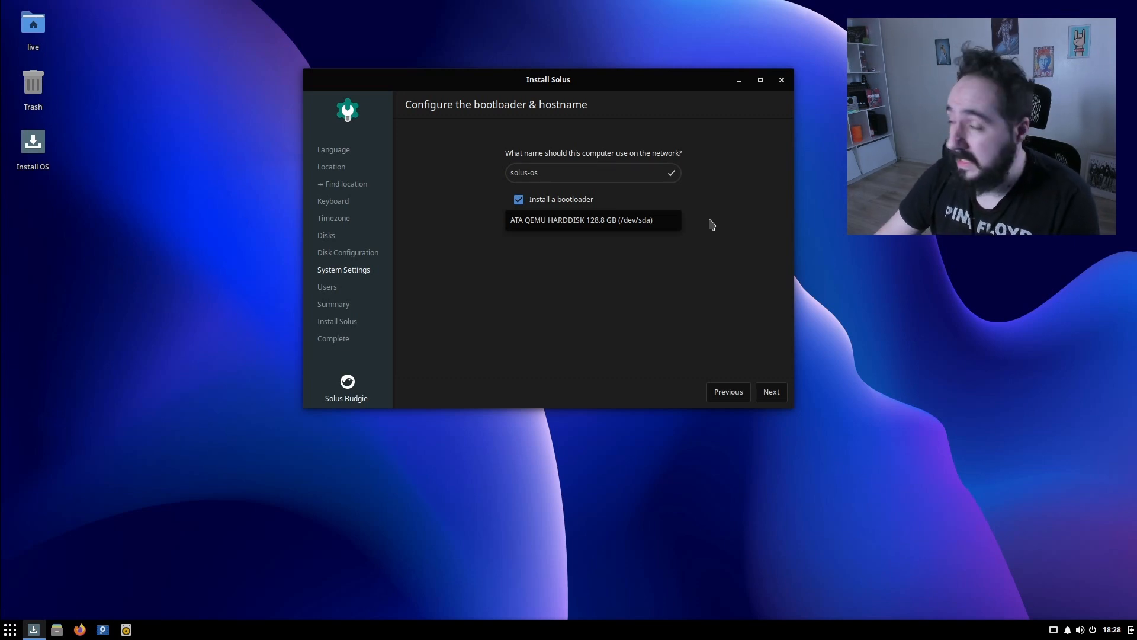
click(778, 394)
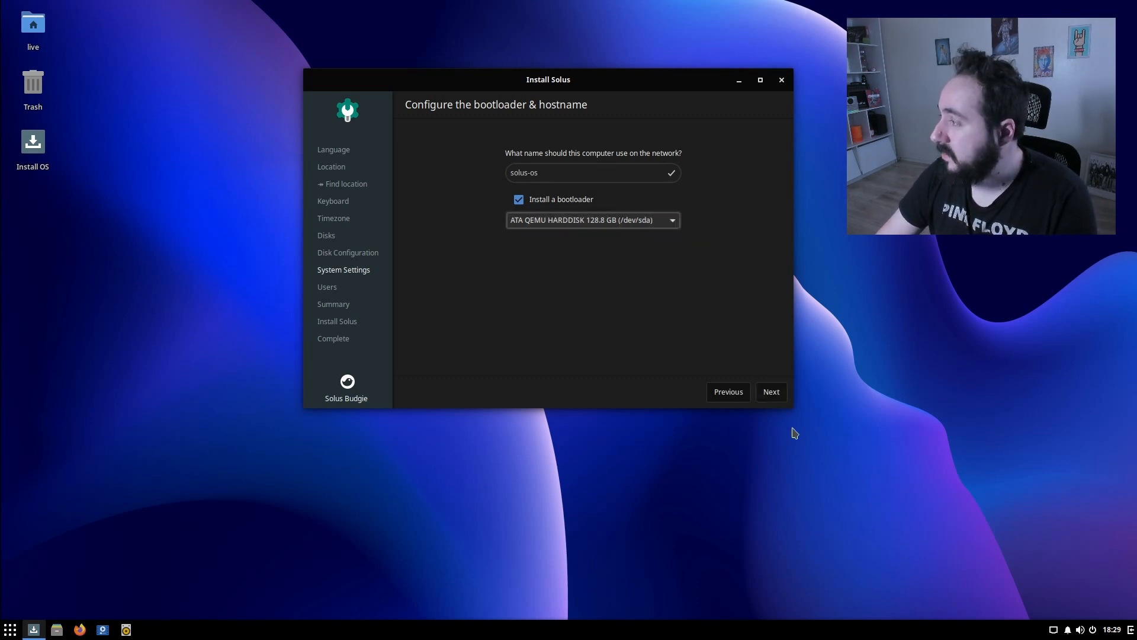
click(773, 394)
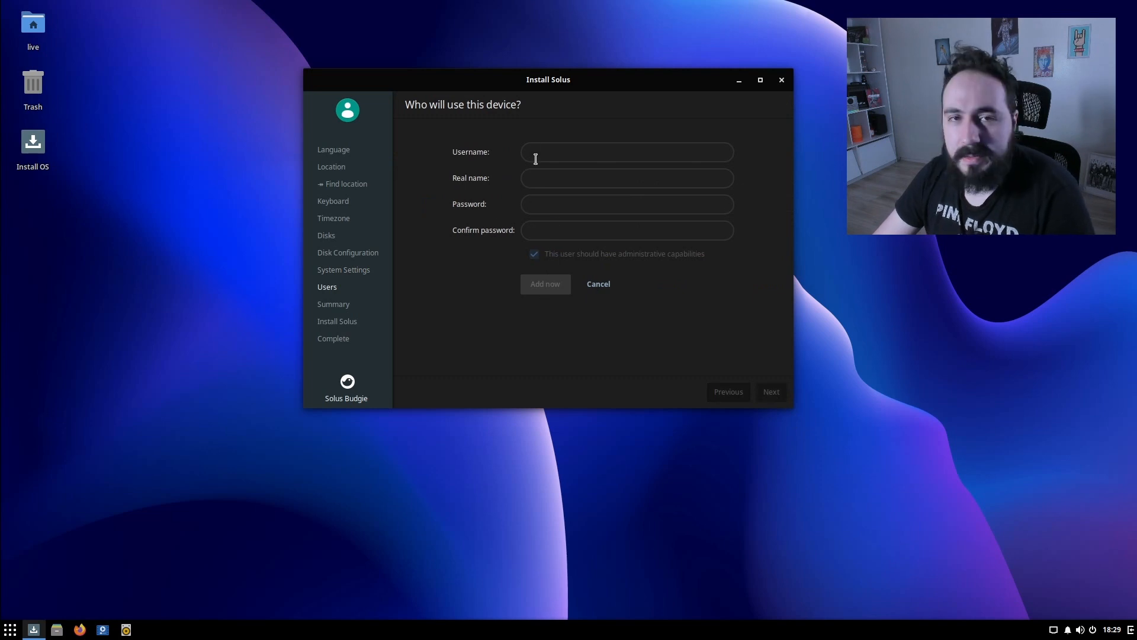
- Fill in the new account's username as diolinux and enter the user's real name
click(562, 148)
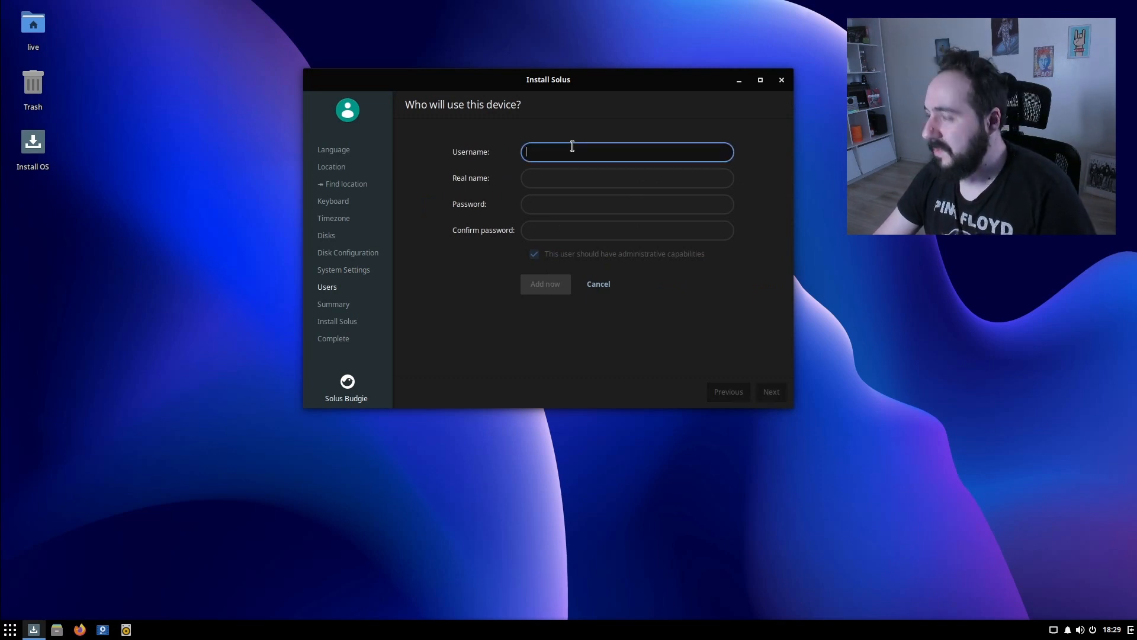
text(diolinux)
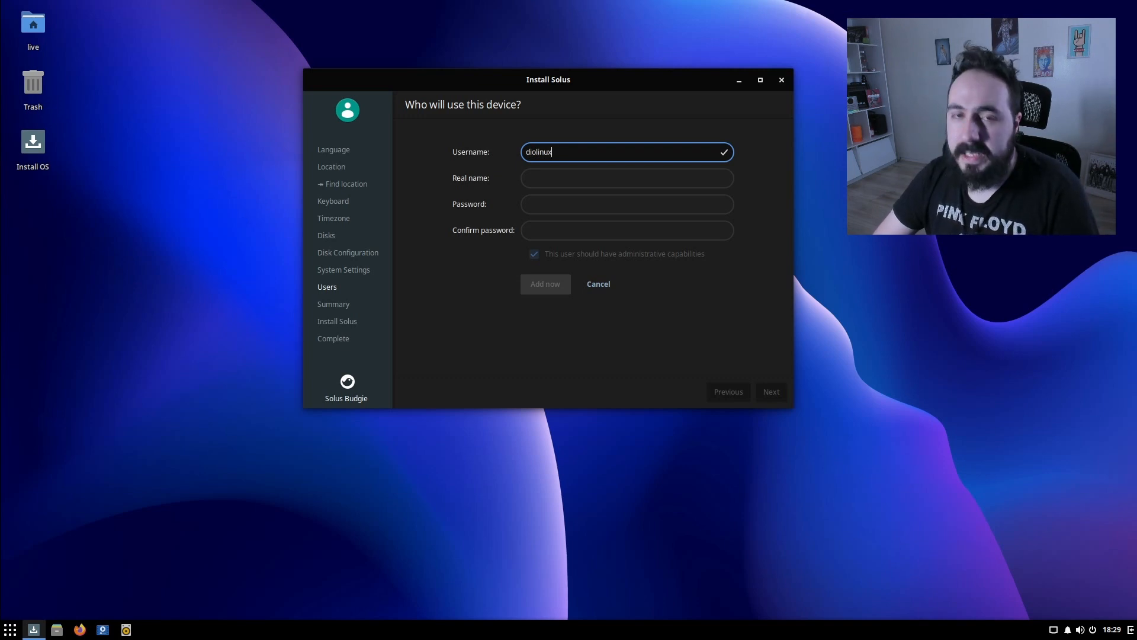
key(Tab)
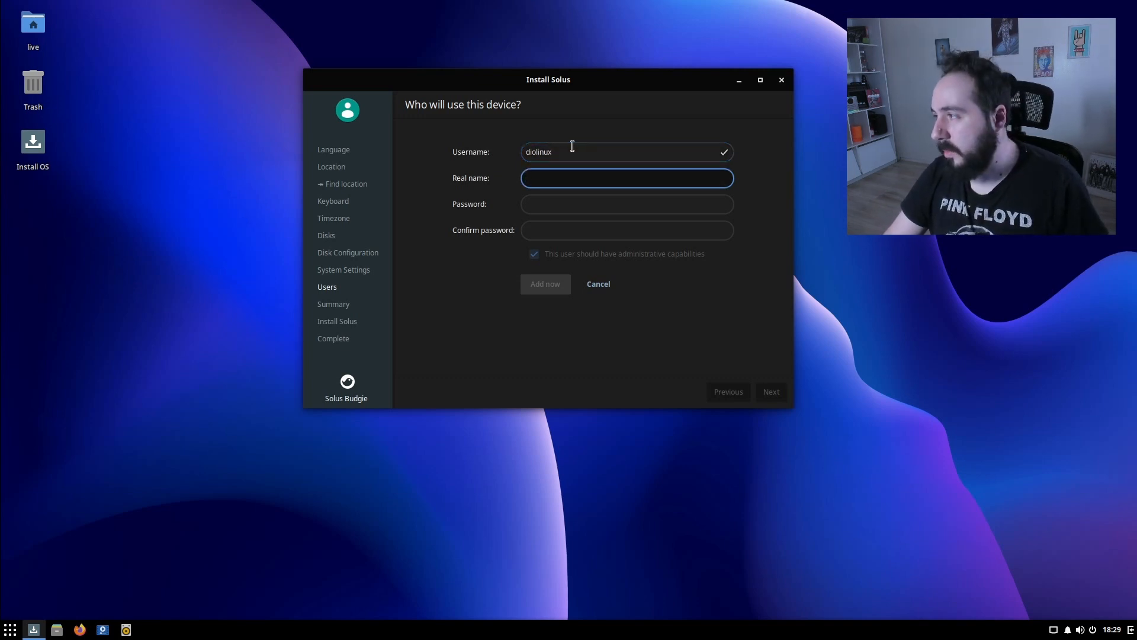
text(Dio)
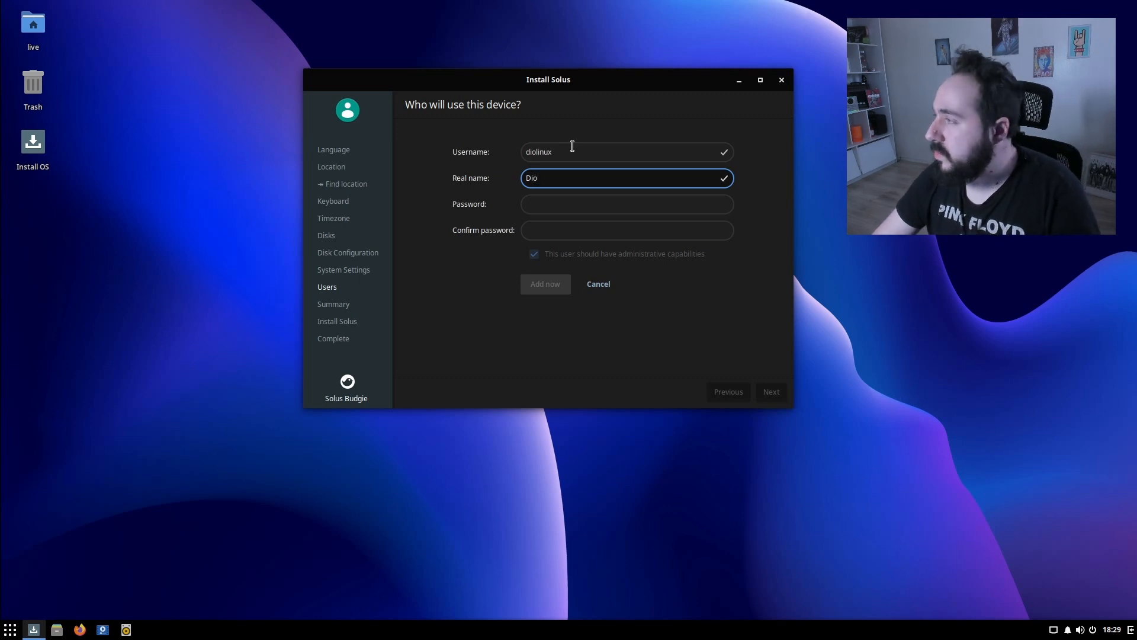
key(shift+Tab)
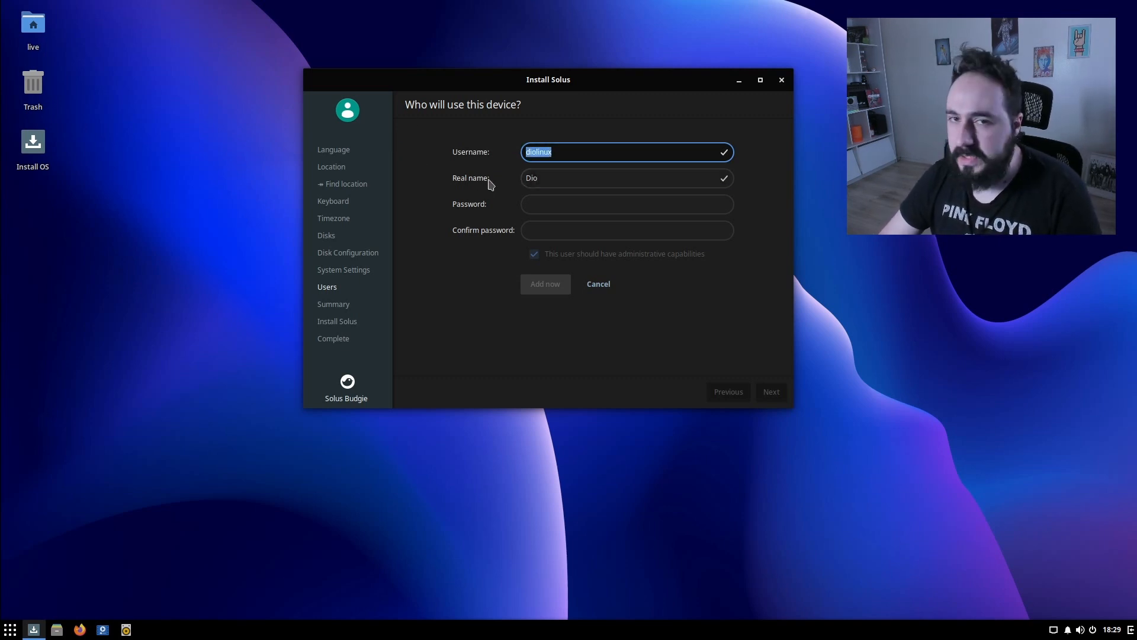
- Enter and confirm the account password, retyping it once, and add the user to the installation
click(548, 204)
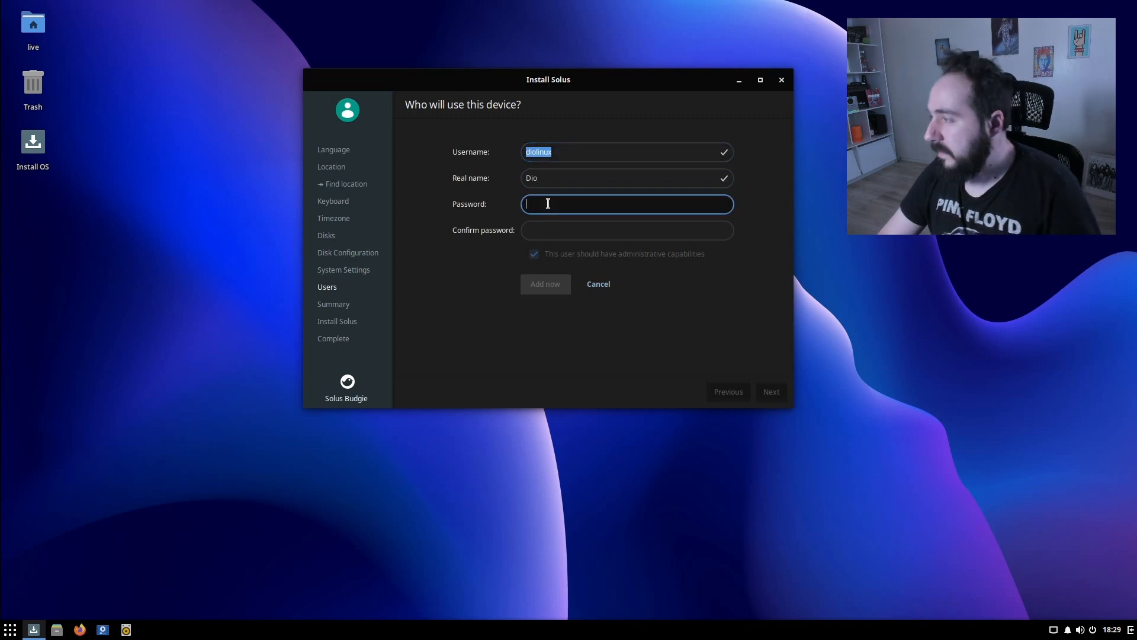
text(******)
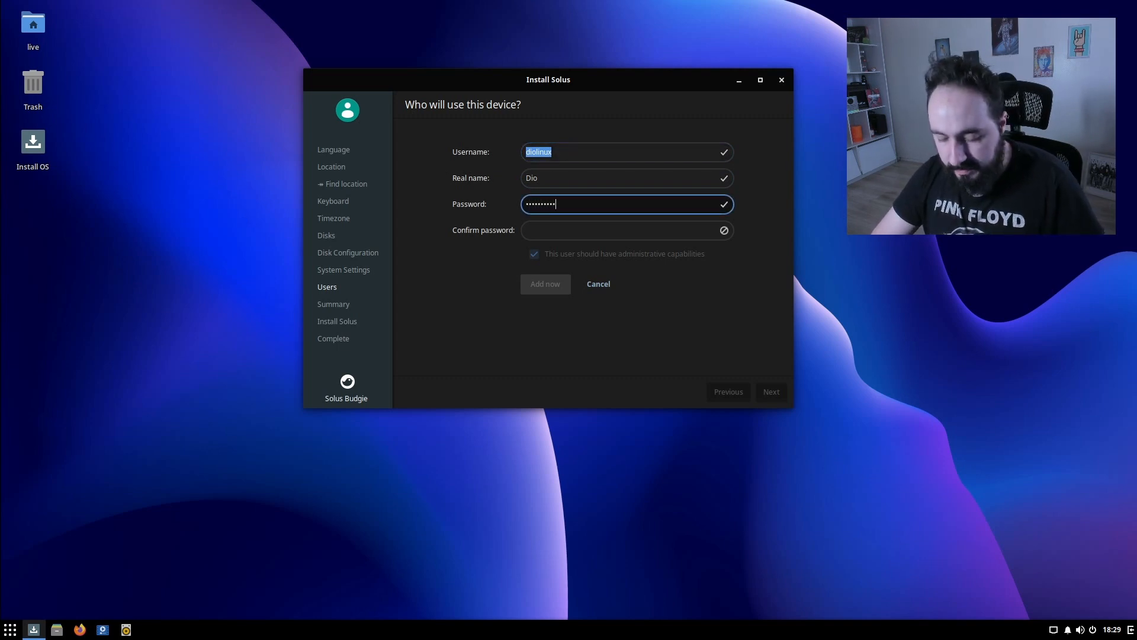
key(ctrl+a)
text(**)
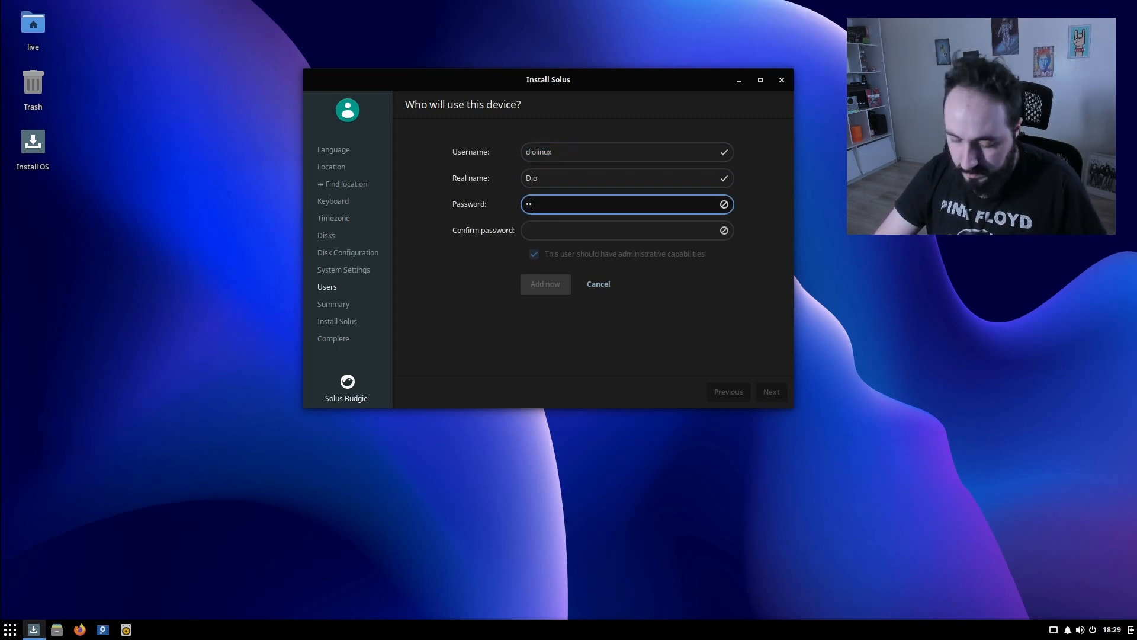
text(*****)
key(Tab)
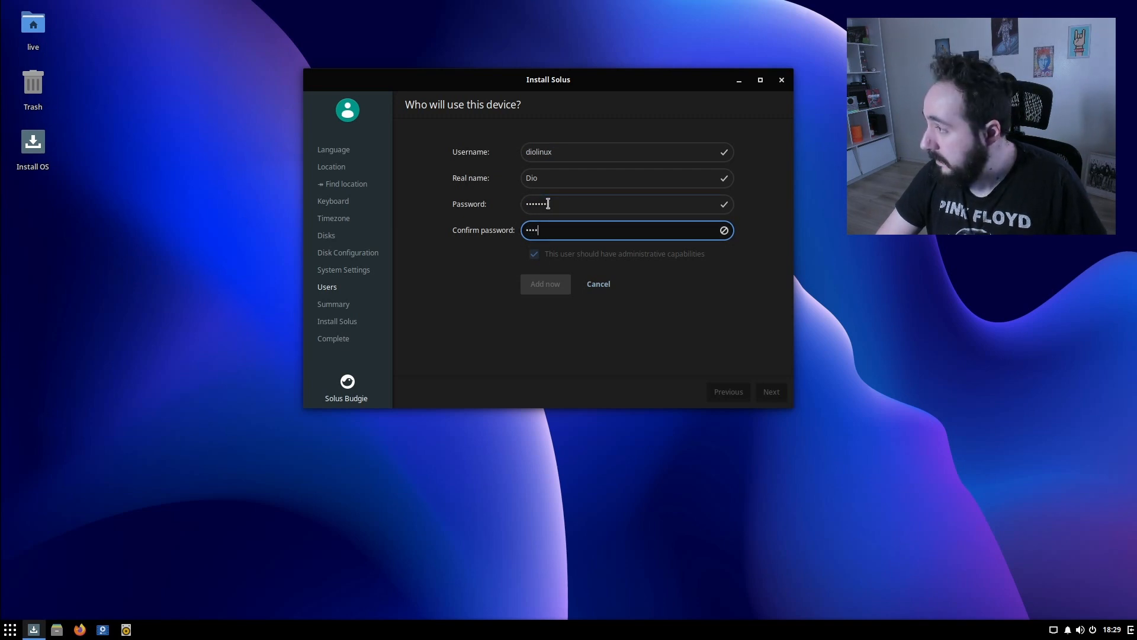
text(********)
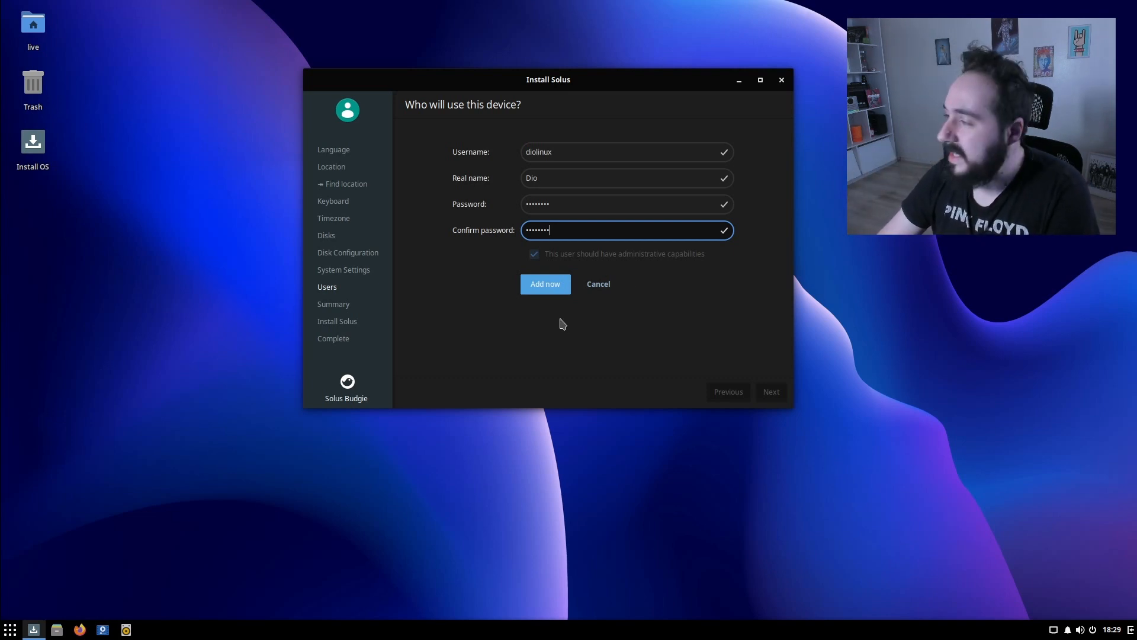
click(541, 285)
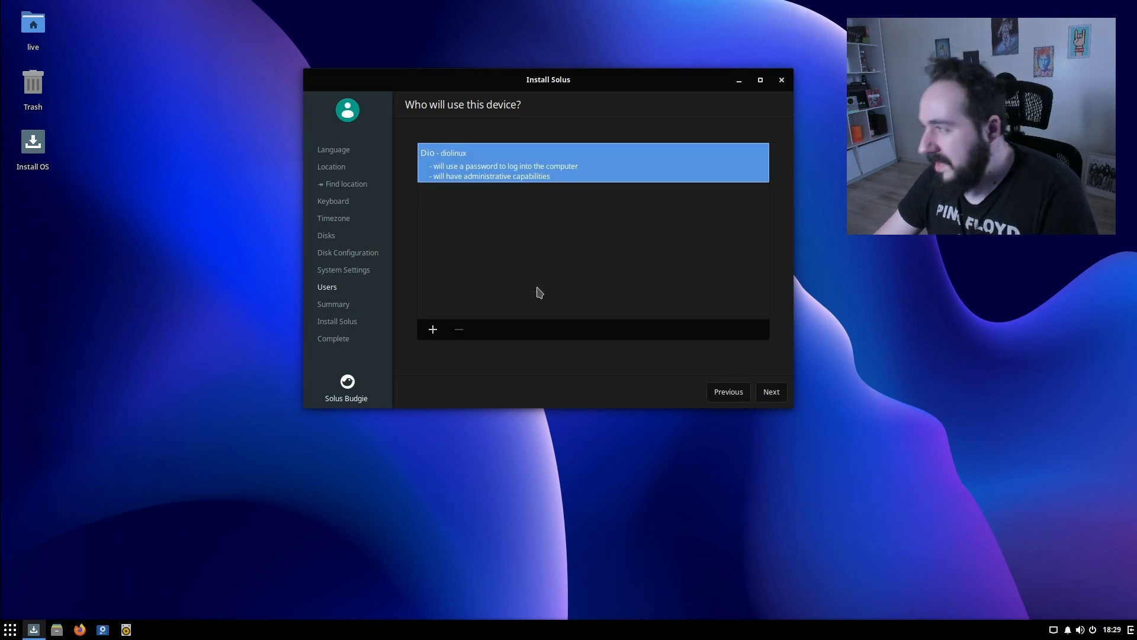
- Try the administrative capabilities option on and off in the form for an additional user, and cancel adding that user
click(433, 330)
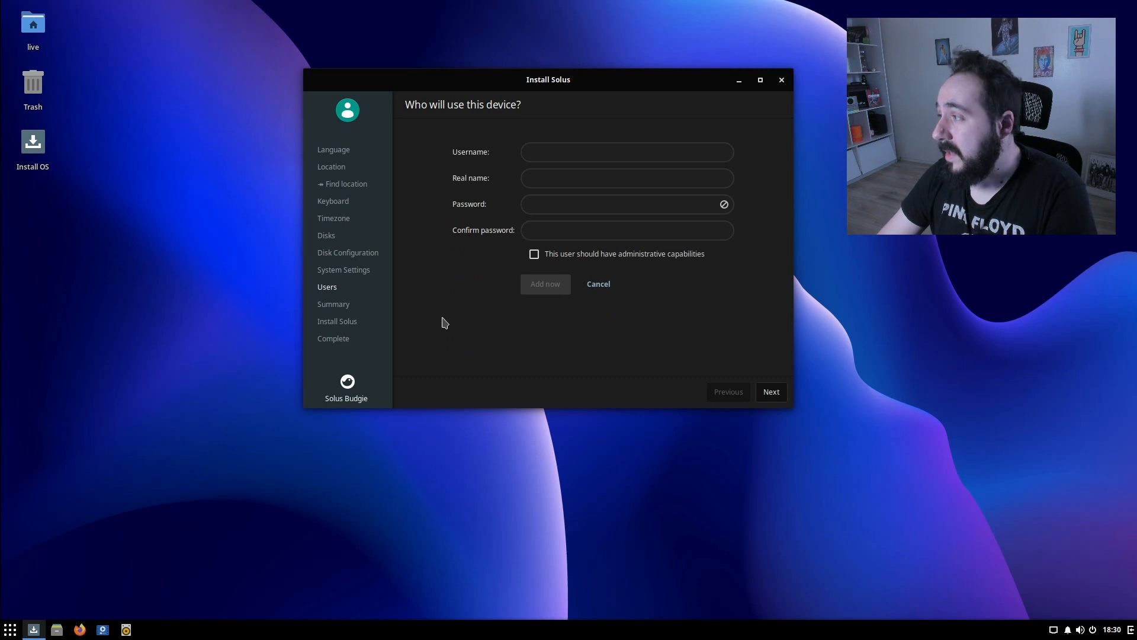
click(534, 254)
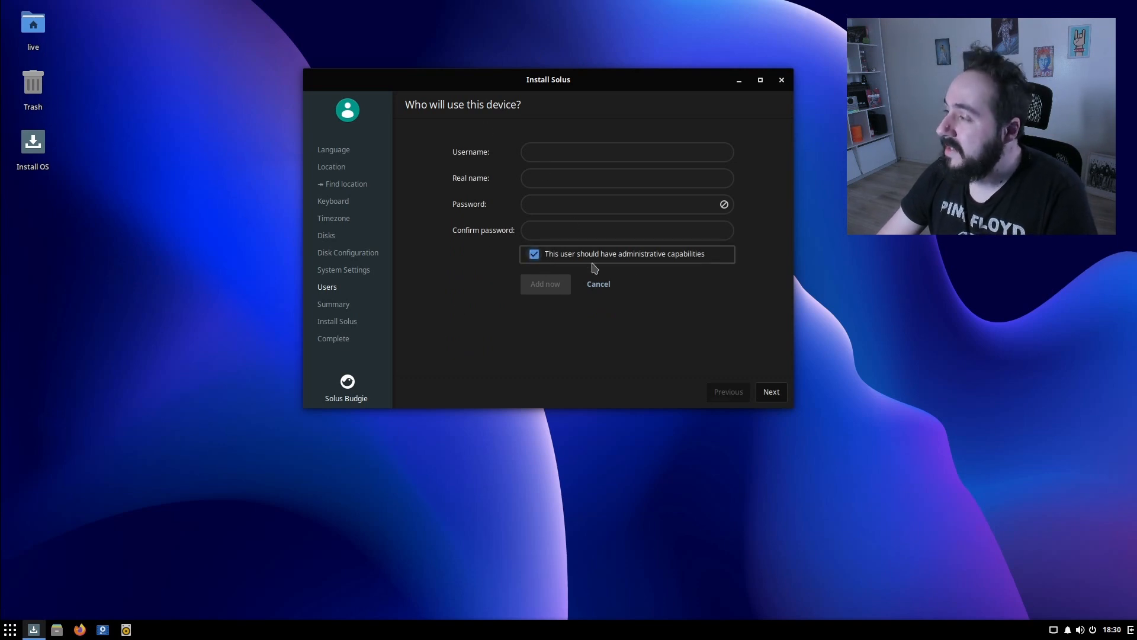
click(595, 259)
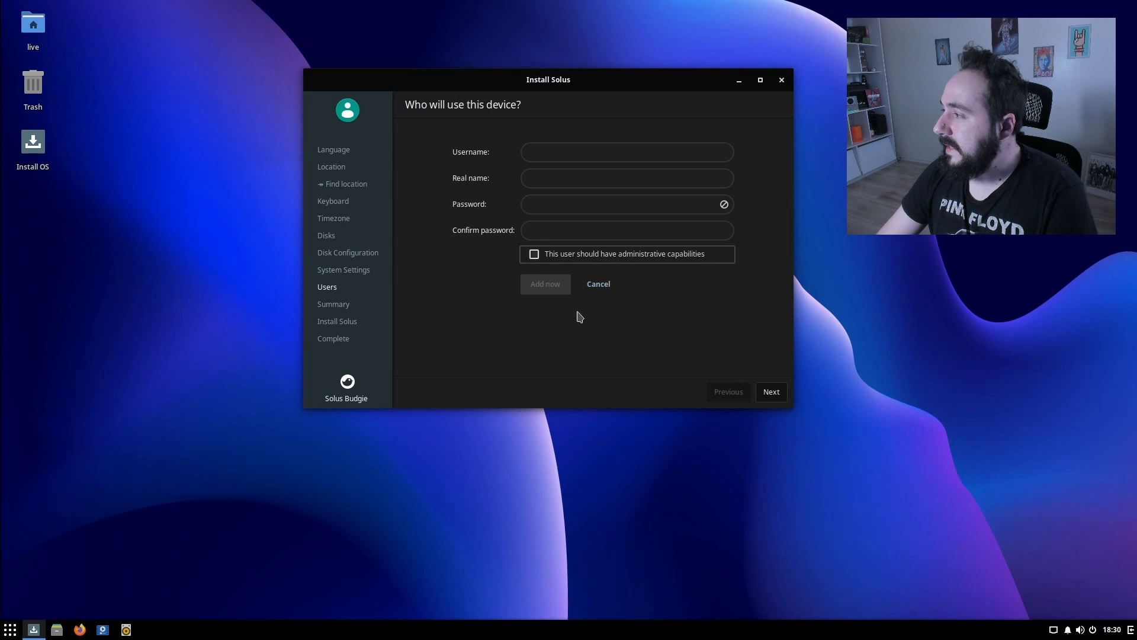
click(598, 284)
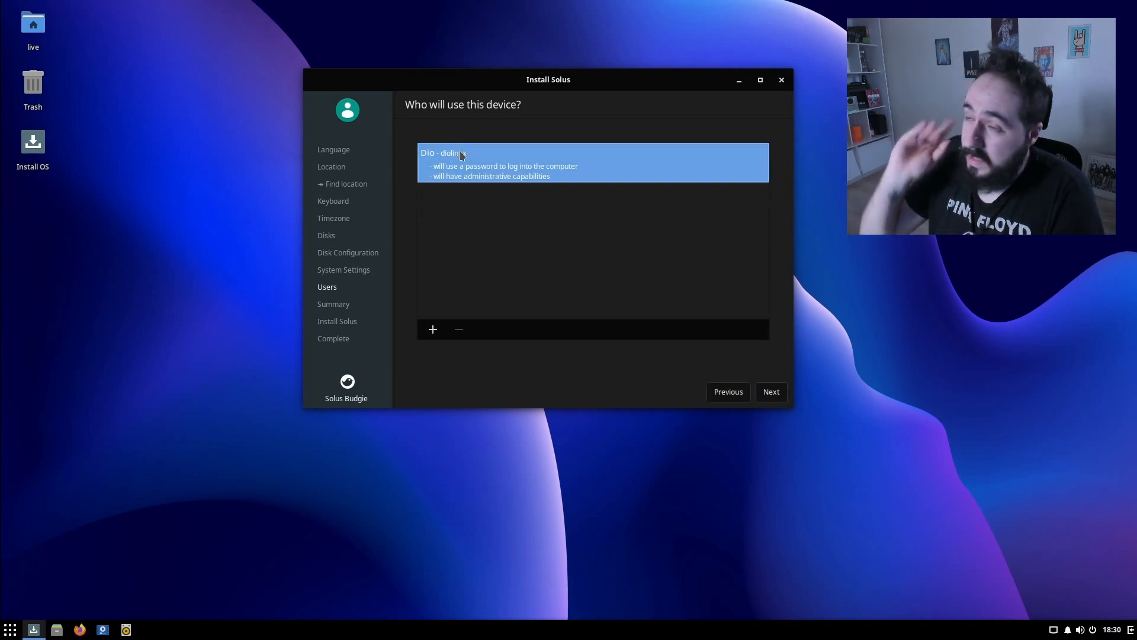
- Review the full installation summary, start installing Solus and accept the changes to the disk
click(779, 398)
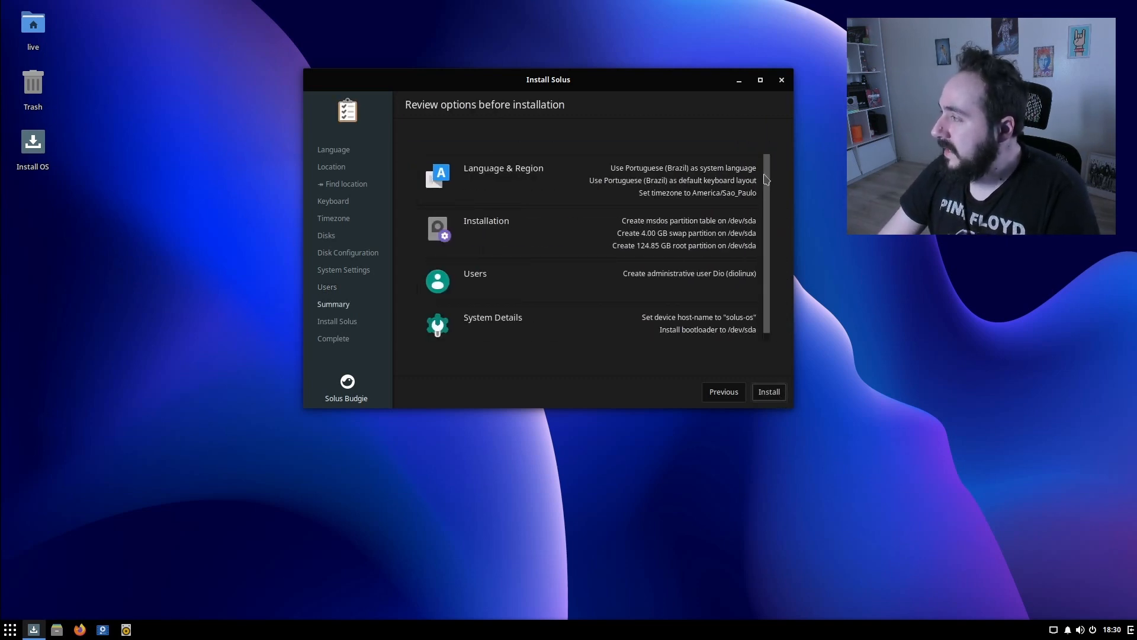
scroll(542, 234, down, 1)
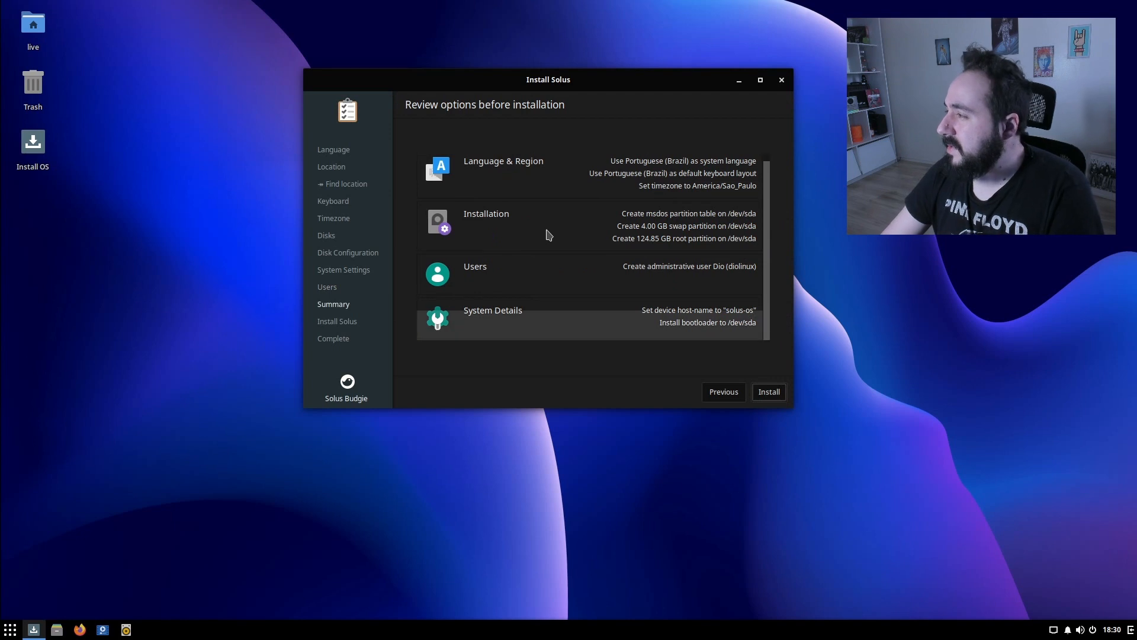
scroll(593, 208, up, 1)
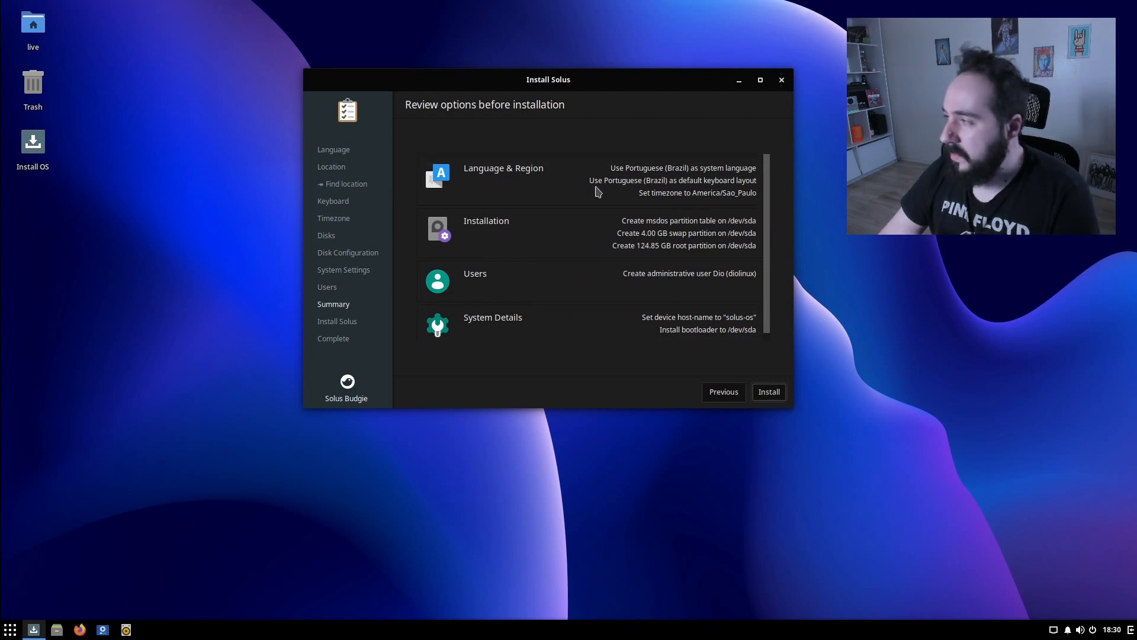
scroll(592, 190, down, 1)
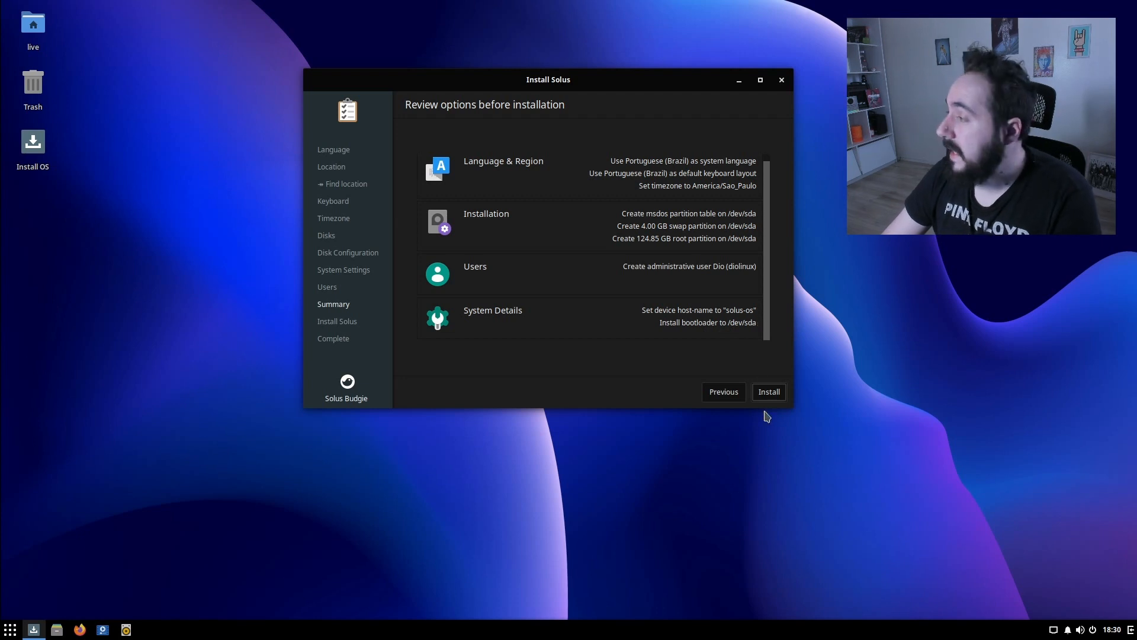
click(768, 391)
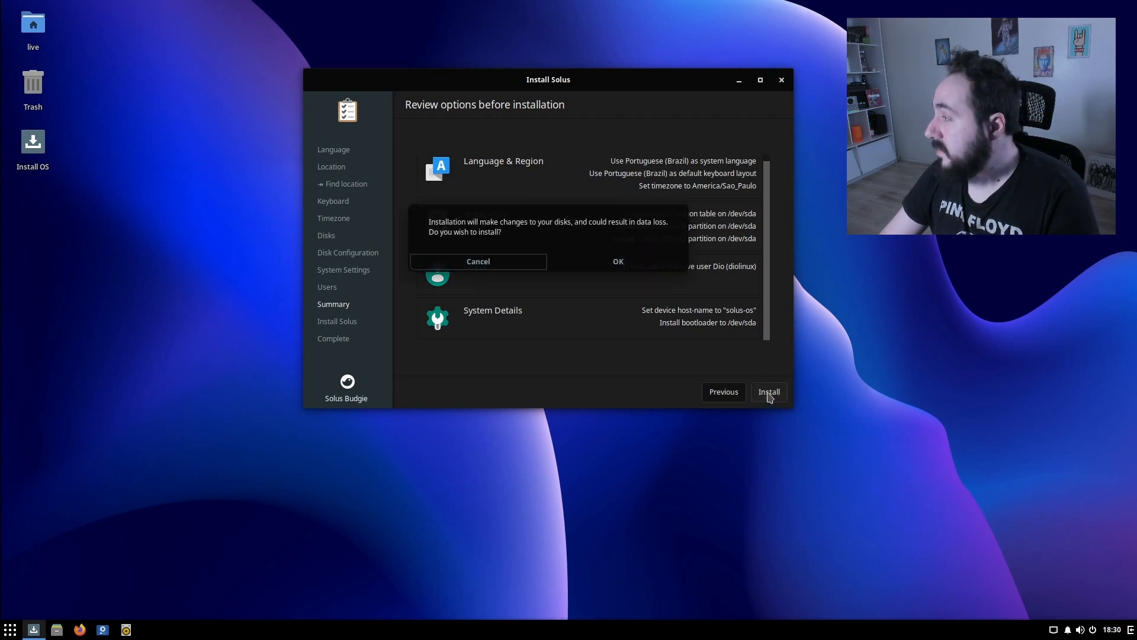
click(650, 265)
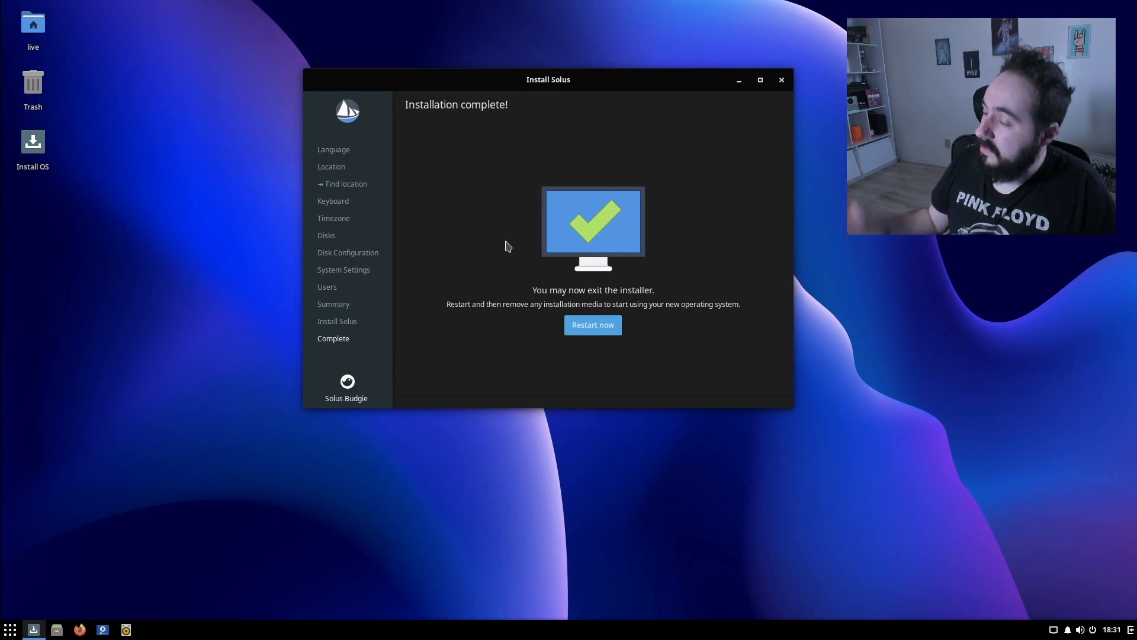
- Restart into the installed system and log in with the account password
click(604, 327)
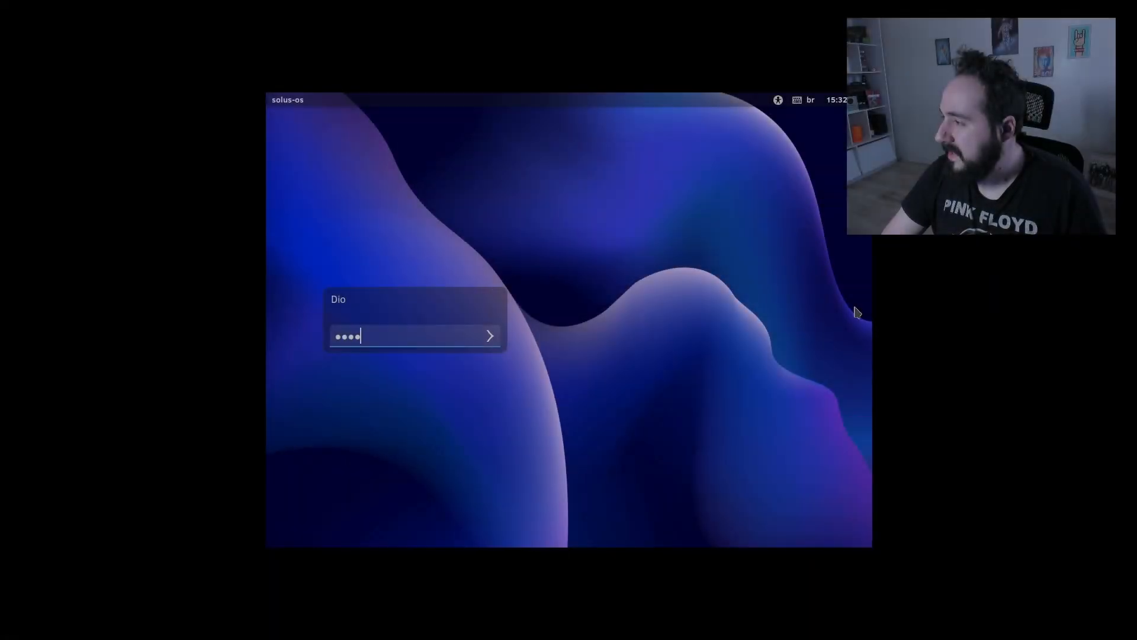
text(•••)
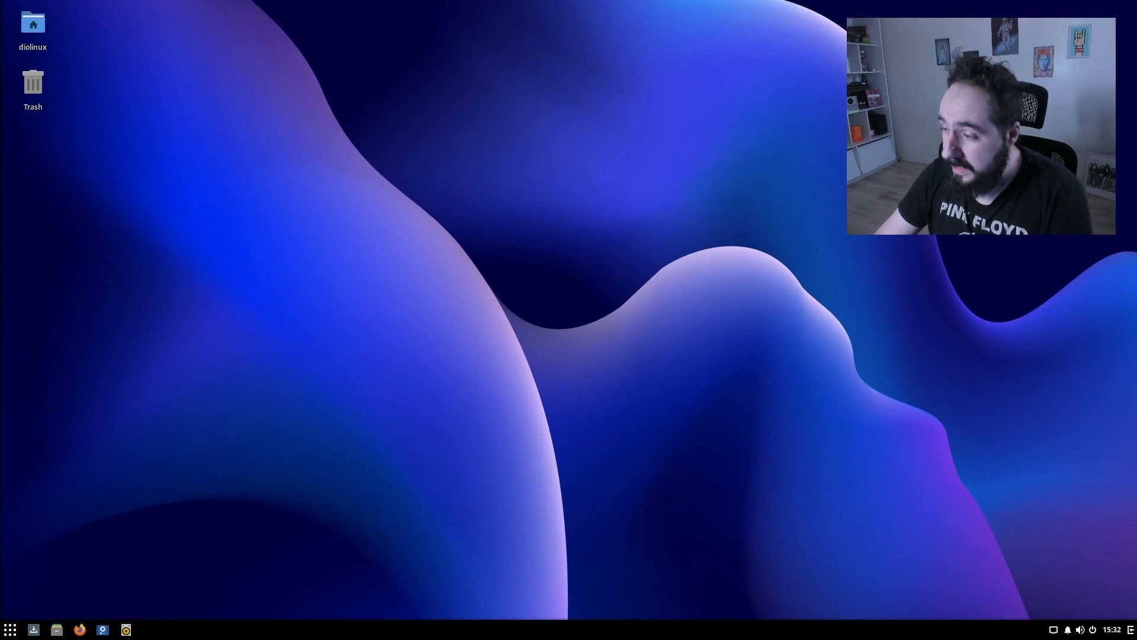
- Open the software center (Central de programas) and shift its window slightly down on the desktop
click(34, 630)
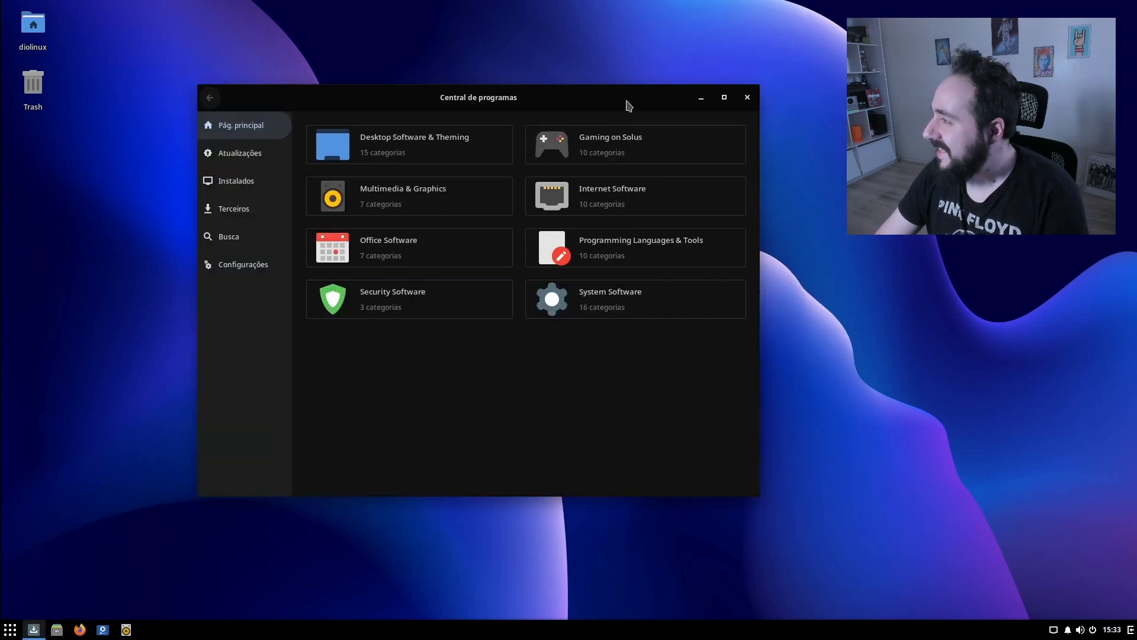
drag(612, 95, 610, 106)
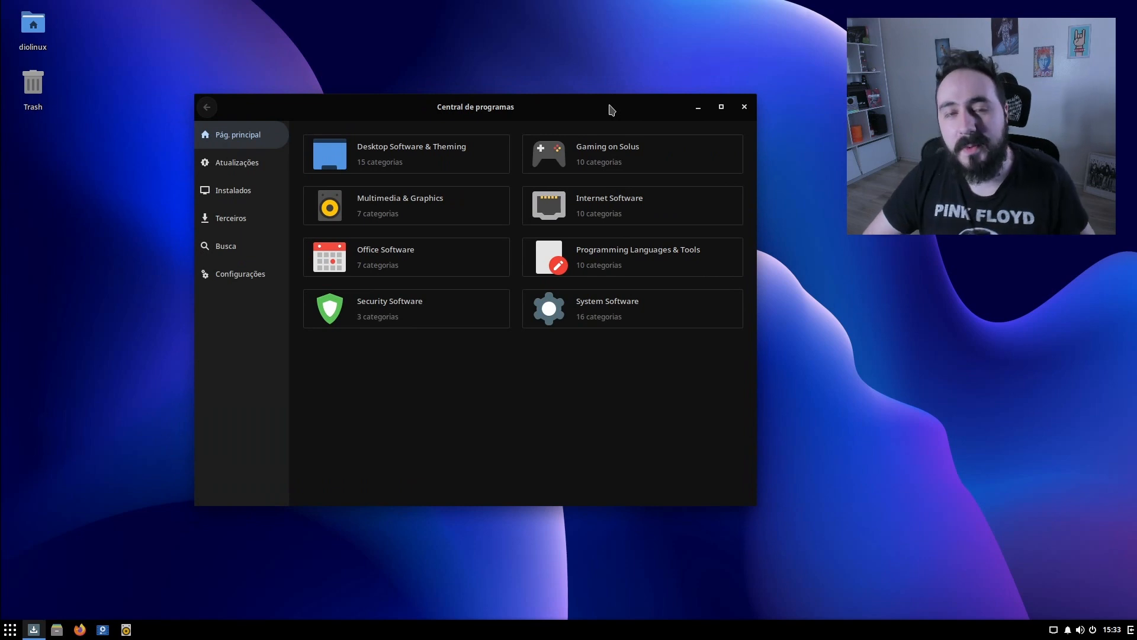